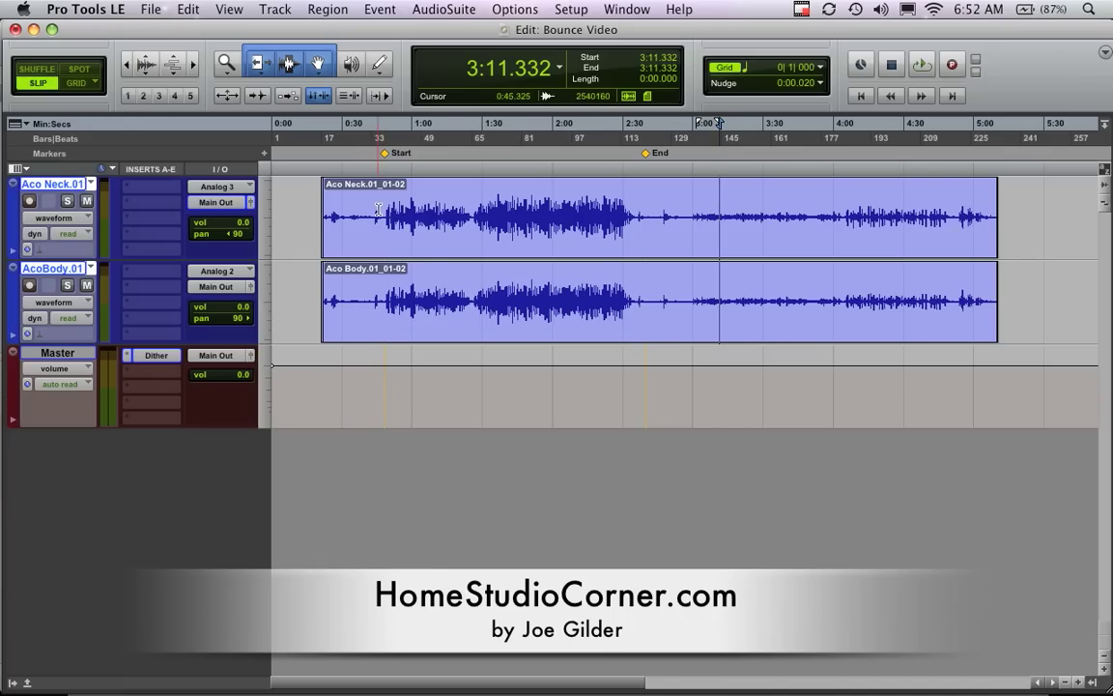
# Try a rough selection on both tracks, clear it, and browse the session menus
pyautogui.moveTo(378, 210); pyautogui.dragTo(642, 252)
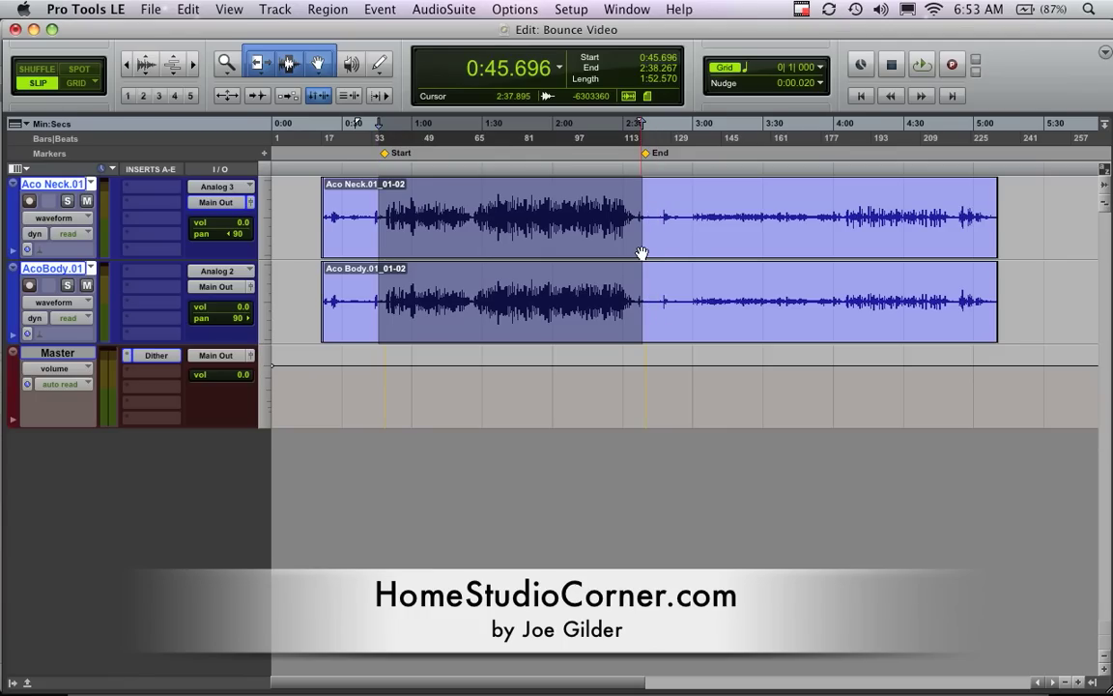
pyautogui.click(577, 201)
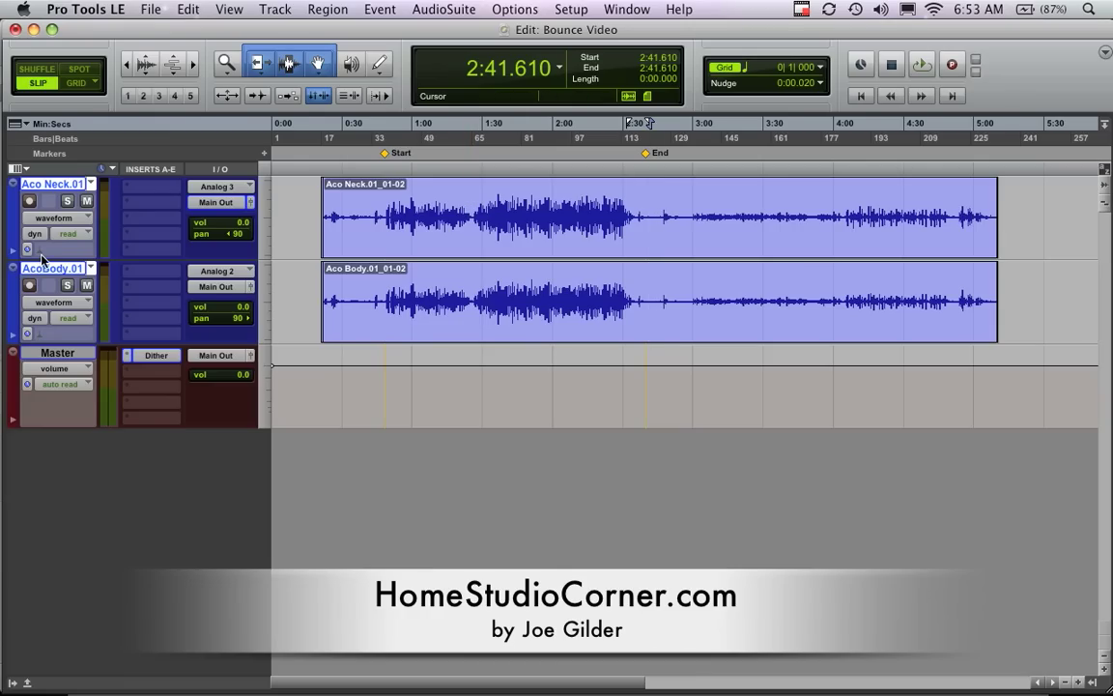
pyautogui.click(512, 10)
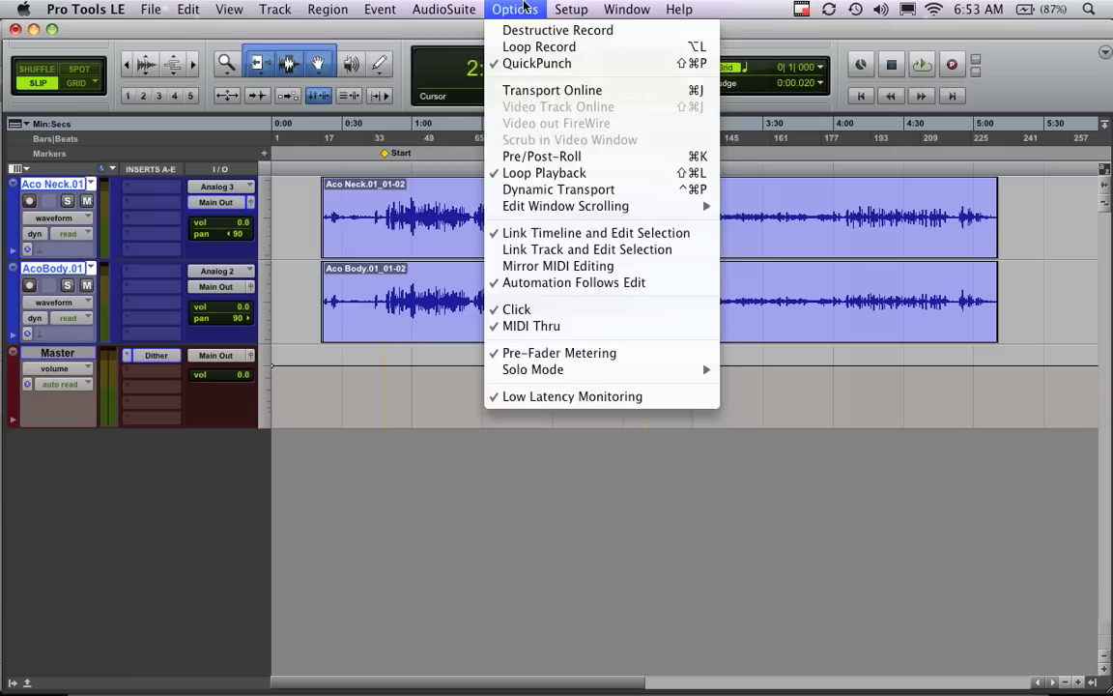
pyautogui.moveTo(321, 8)
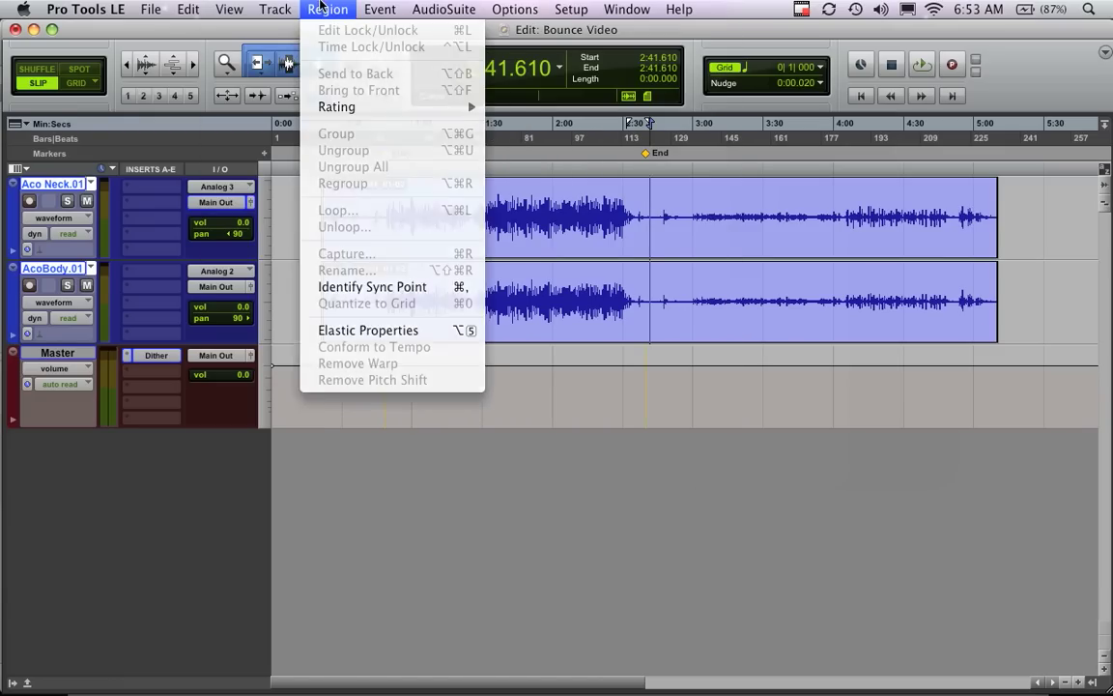
pyautogui.click(323, 8)
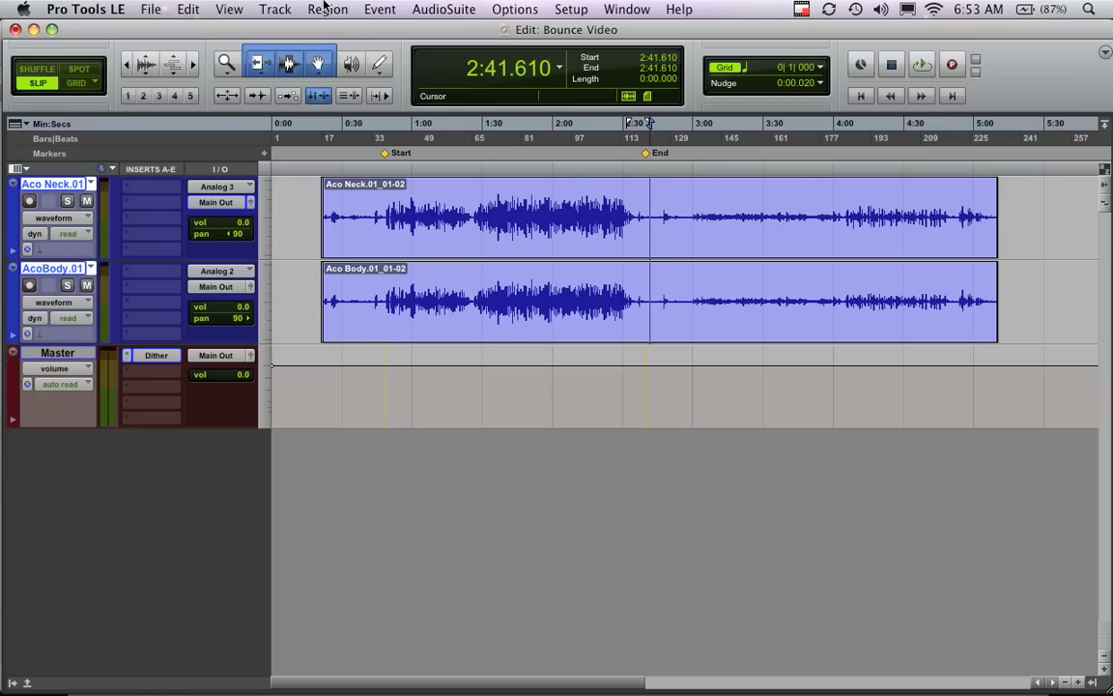
# Locate the Bounce to Disk command in the File menu
pyautogui.click(151, 8)
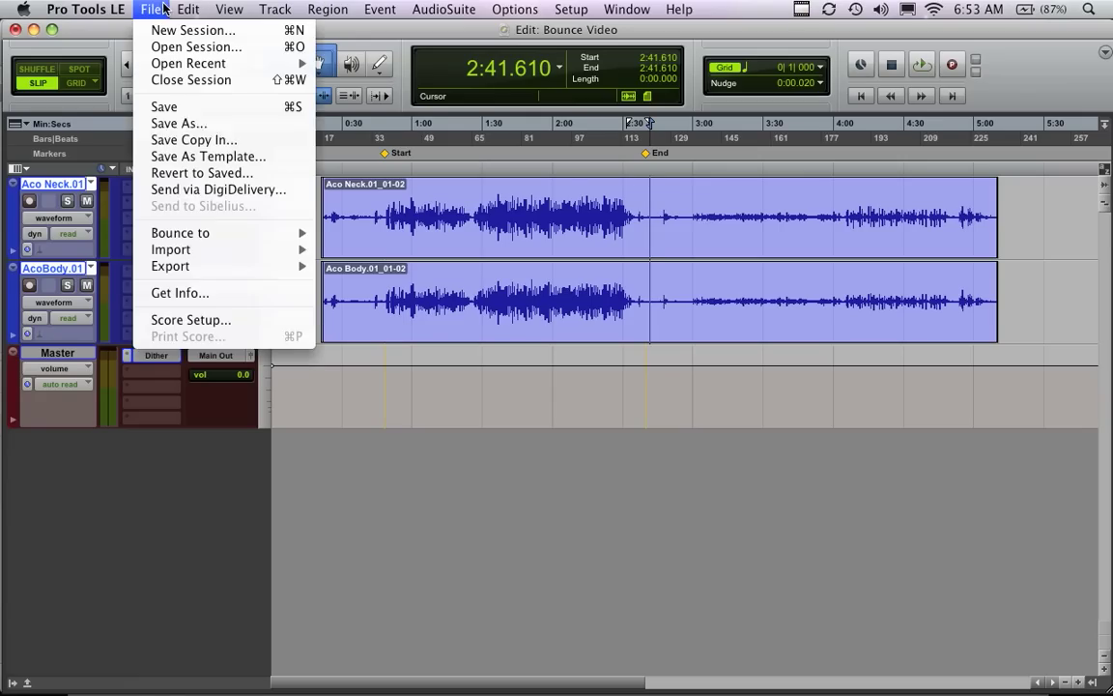
pyautogui.moveTo(246, 233)
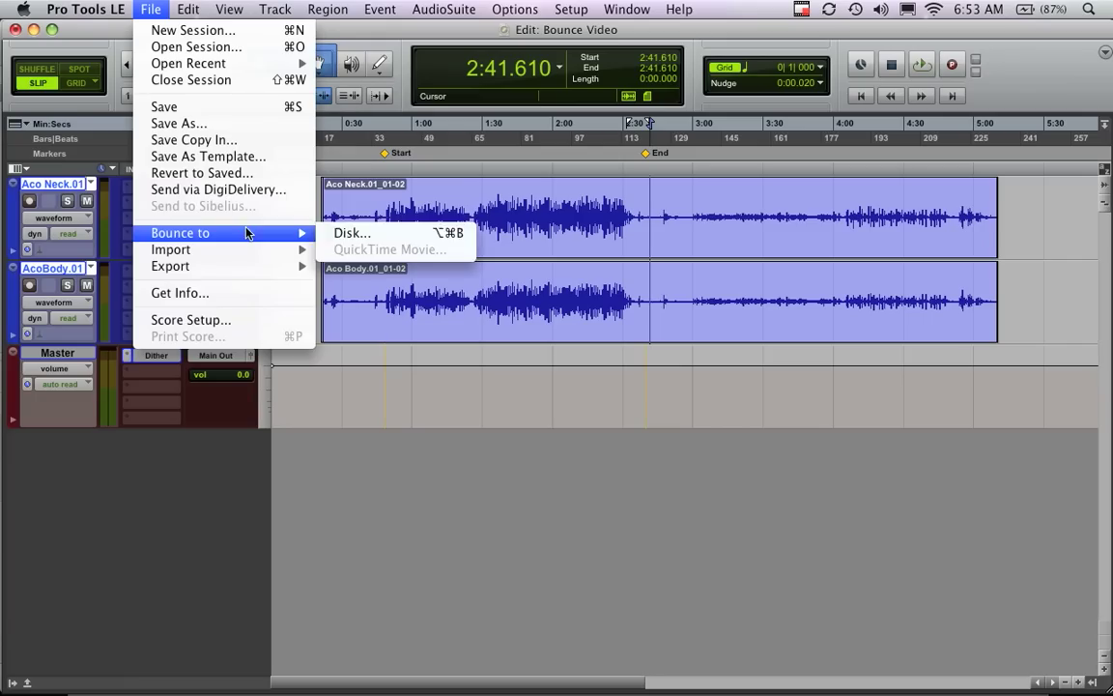
pyautogui.click(352, 233)
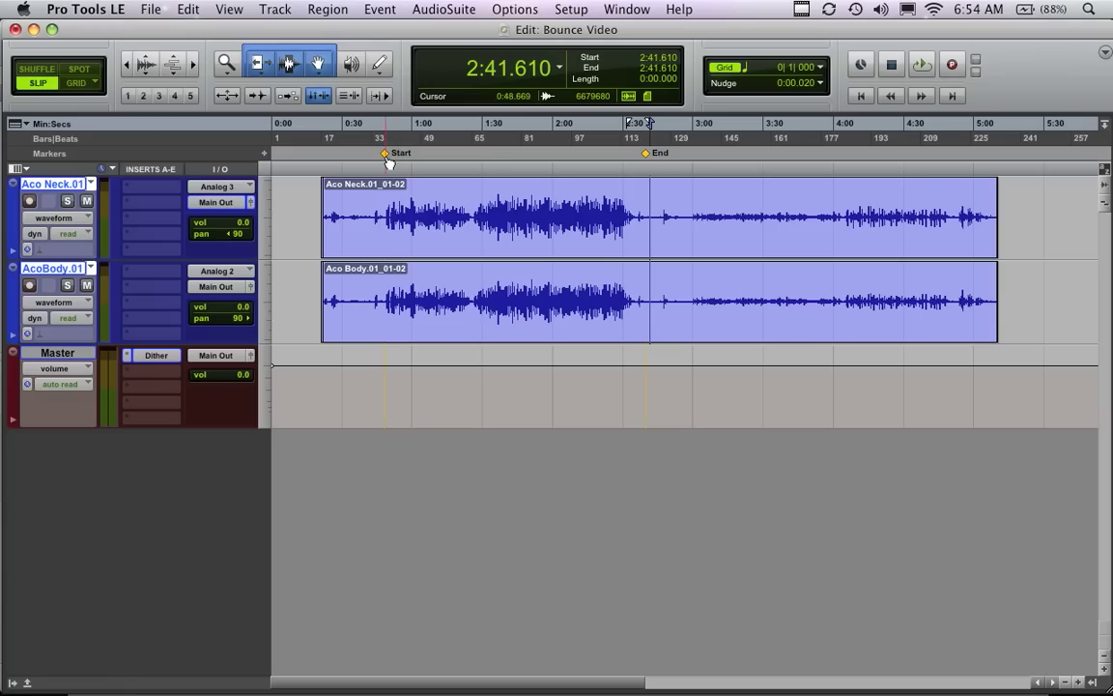
# Add a marker named 'name' at about 1:09.845
pyautogui.click(387, 157)
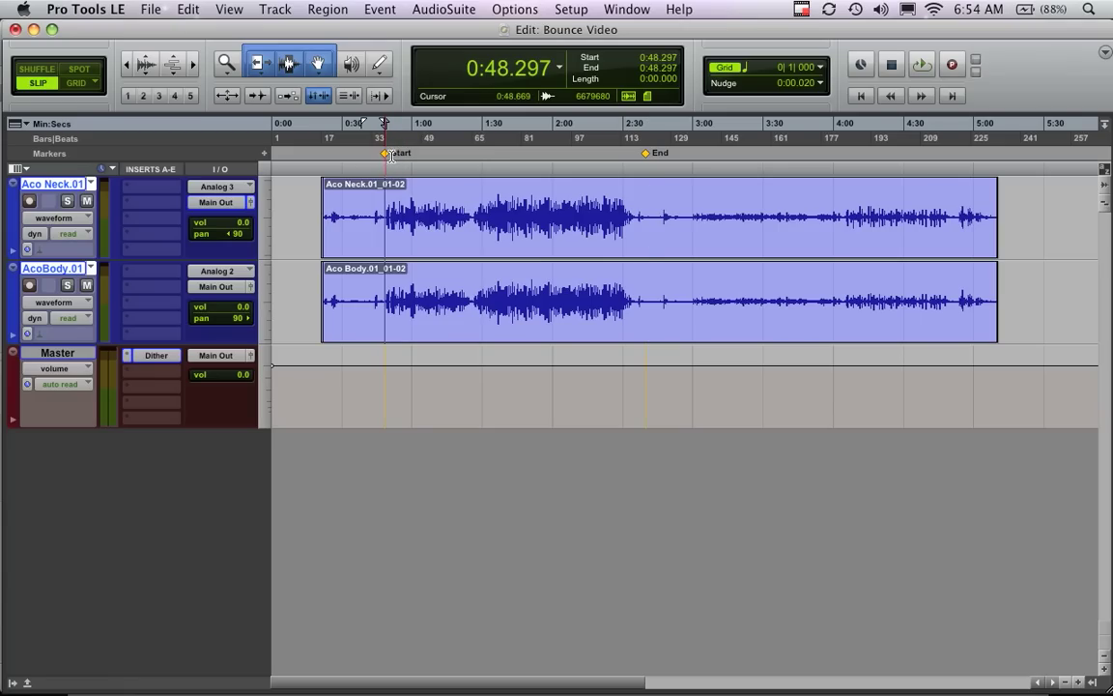
pyautogui.click(647, 153)
pyautogui.click(436, 154)
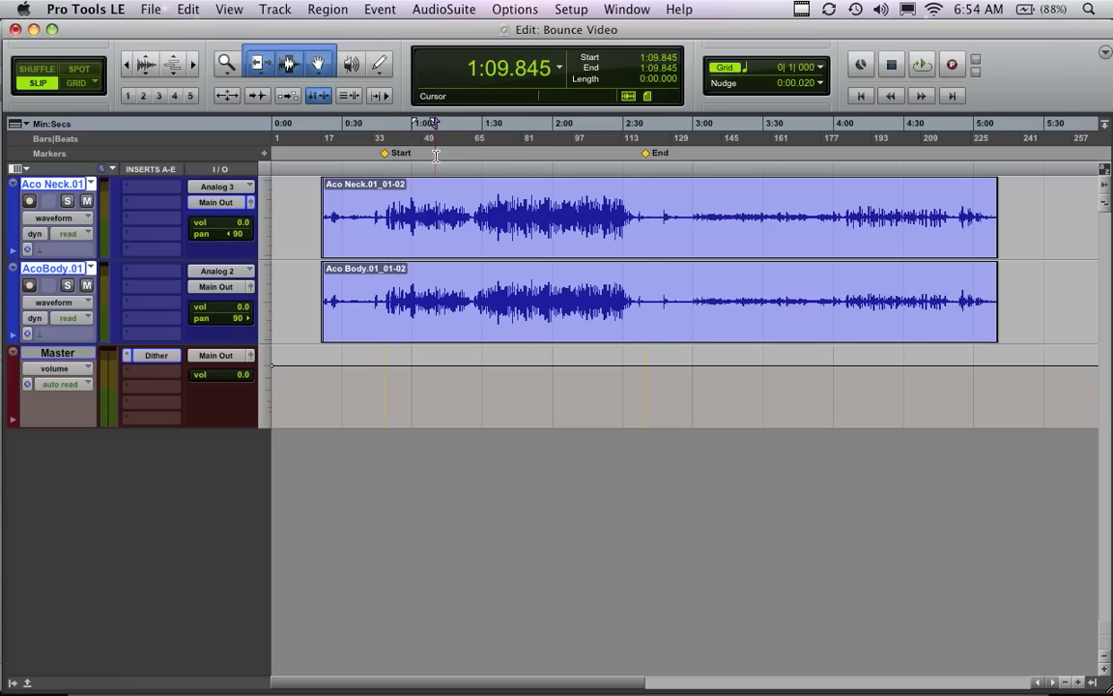
pyautogui.press('KP_Enter')
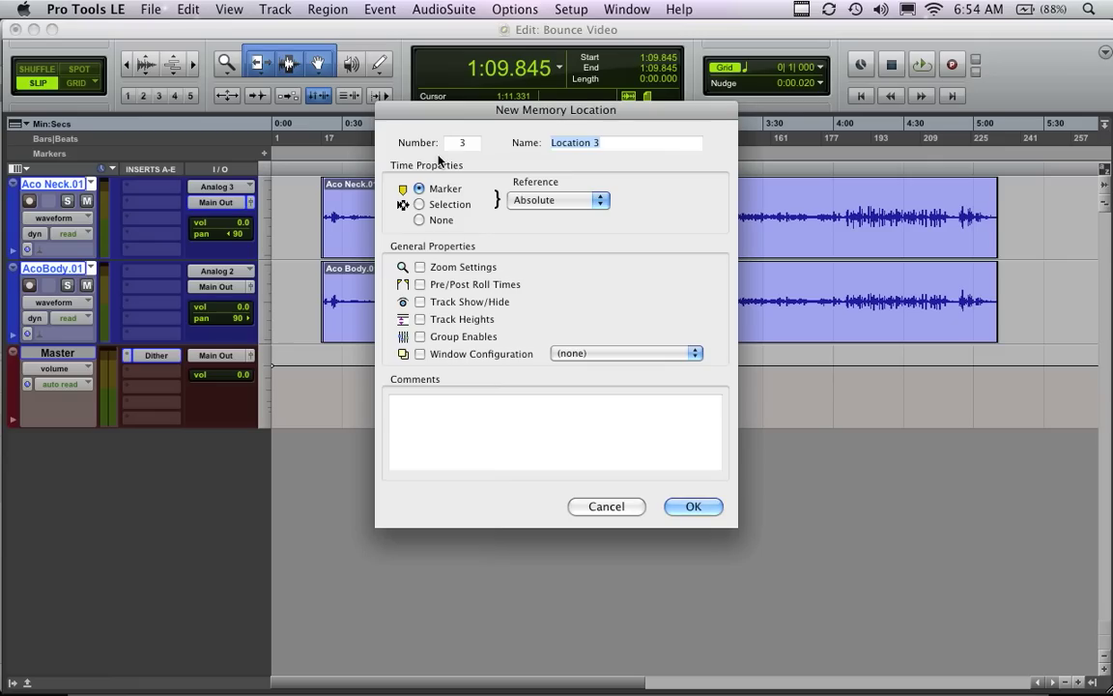
pyautogui.write('name')
pyautogui.press('Return')
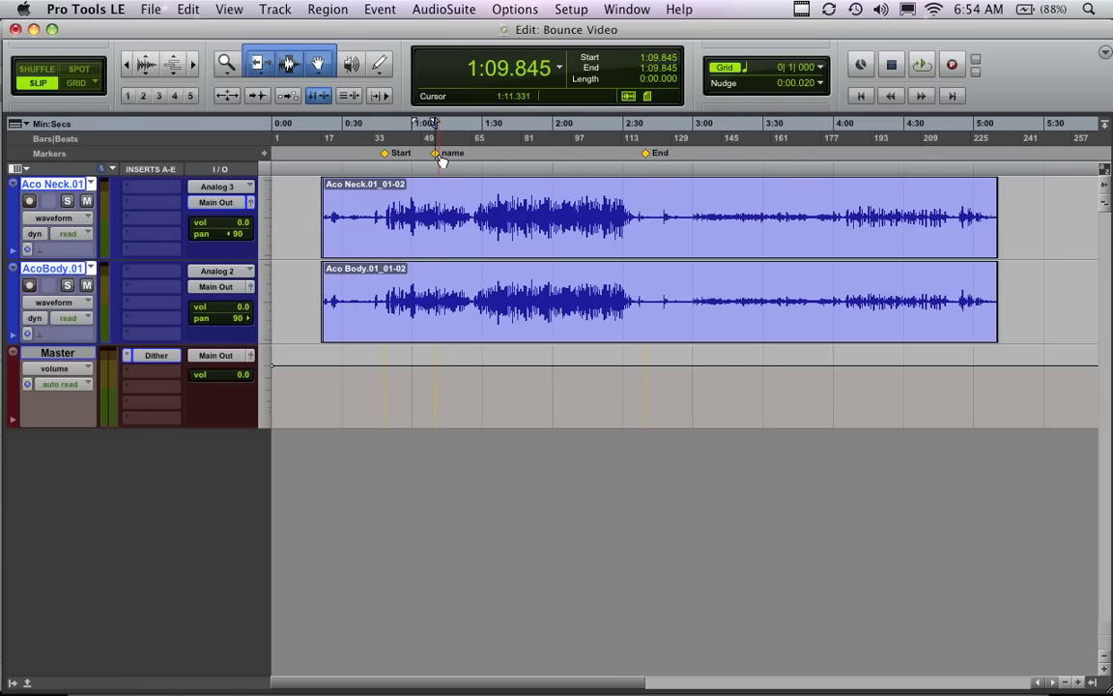
# Select 0:48.297 to 2:39.753 on both guitar tracks, from the Start to the End marker
pyautogui.click(387, 152)
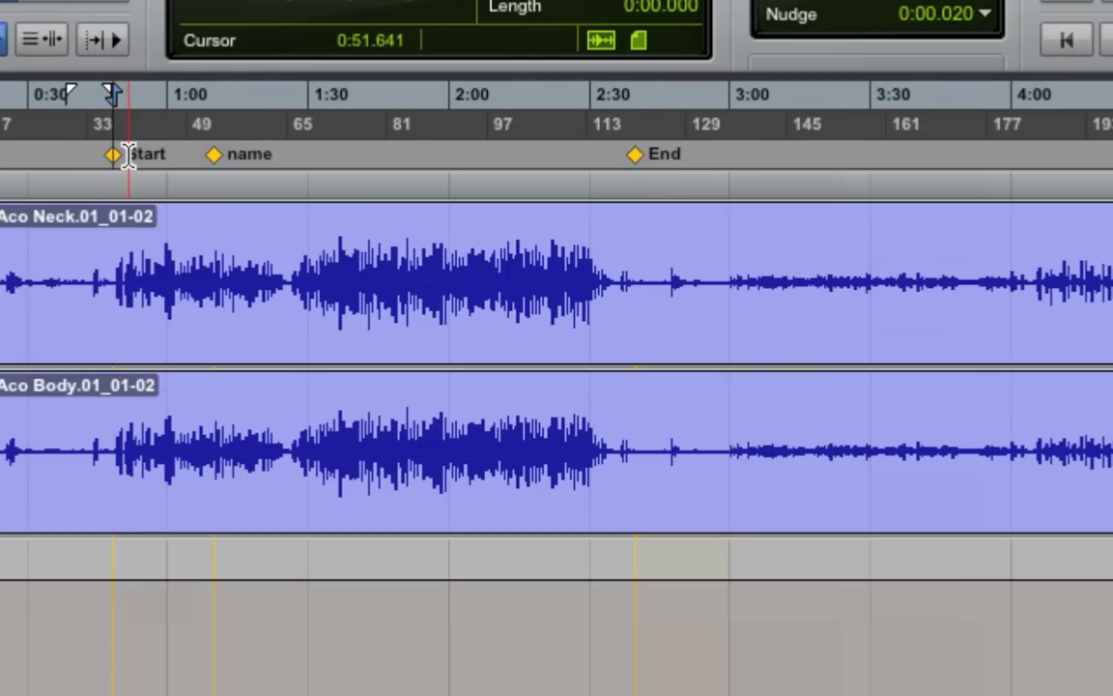
pyautogui.keyDown('shift'); pyautogui.click(645, 166); pyautogui.keyUp('shift')
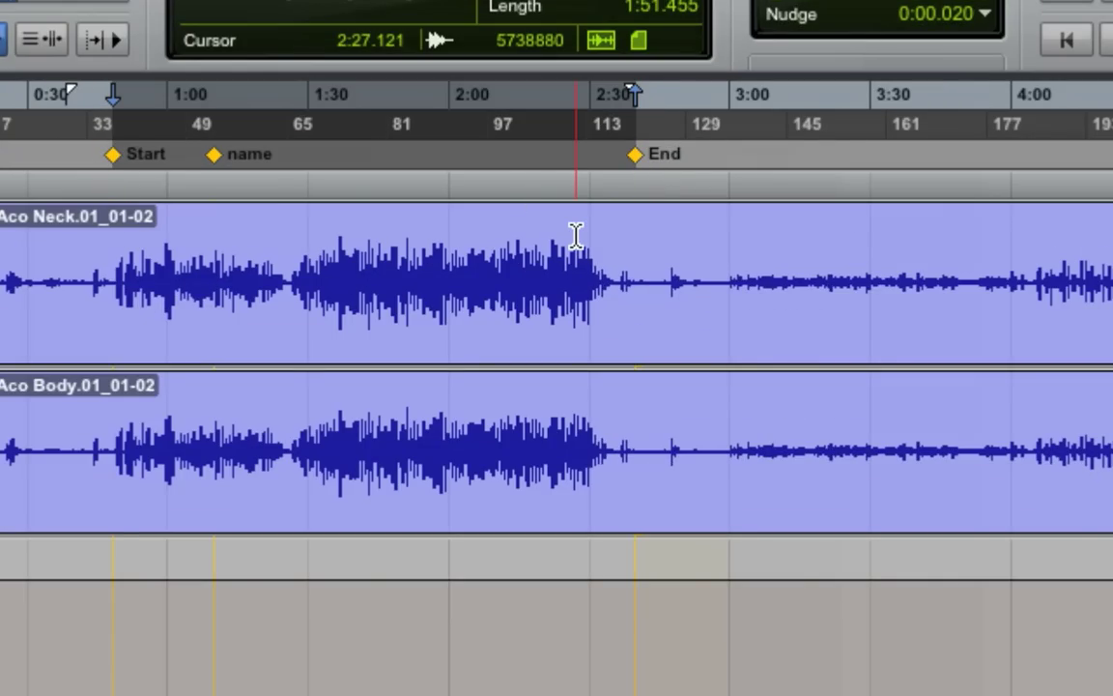
pyautogui.moveTo(80, 266); pyautogui.dragTo(682, 333)
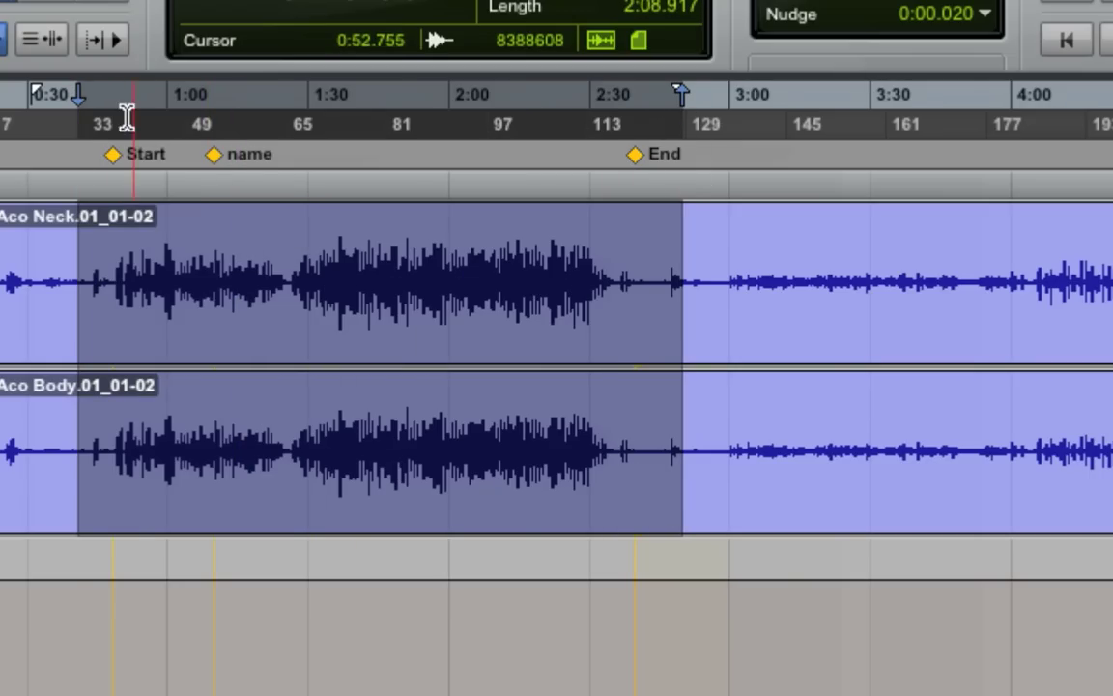
pyautogui.moveTo(142, 280); pyautogui.dragTo(501, 331)
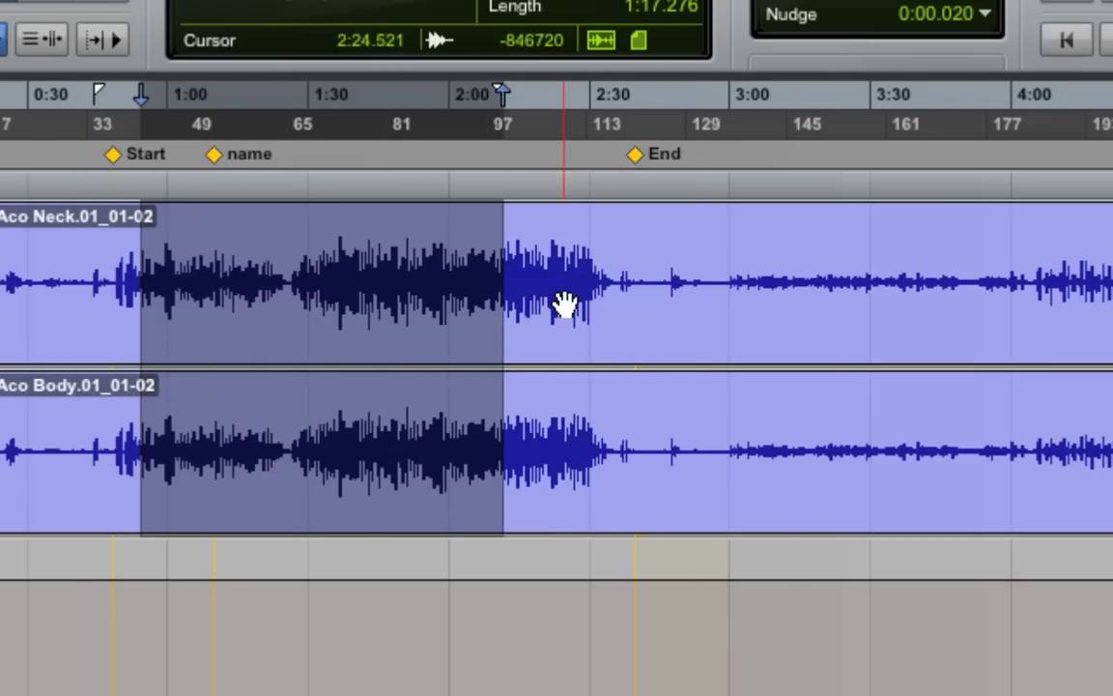
pyautogui.doubleClick(530, 280)
pyautogui.click(219, 271)
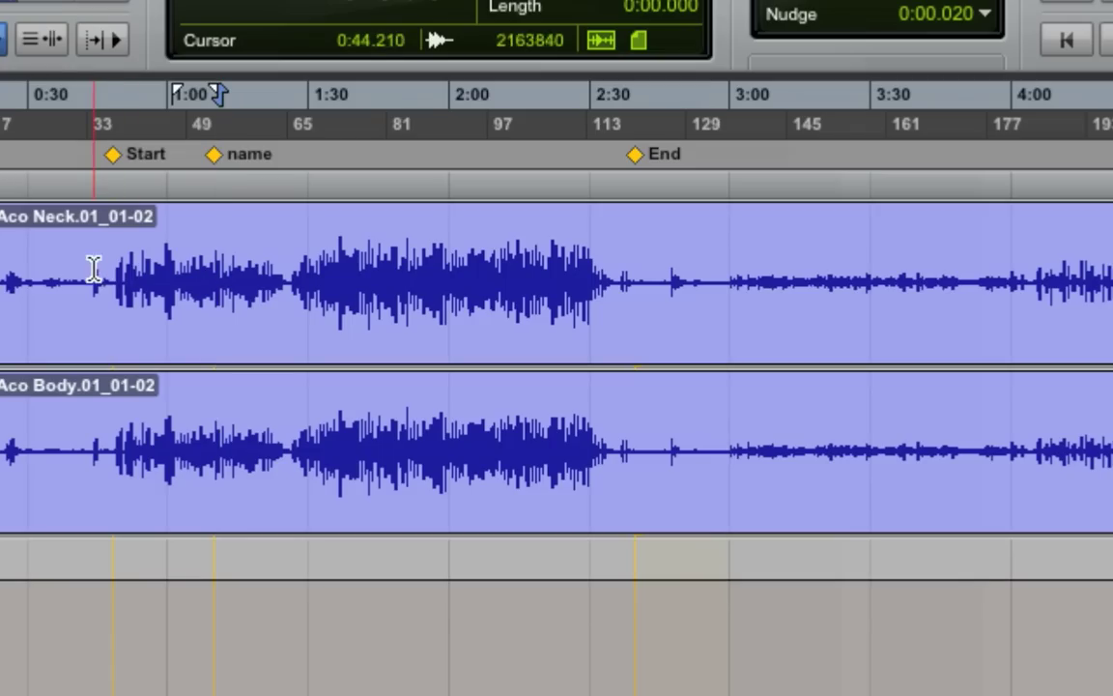
pyautogui.moveTo(109, 275); pyautogui.dragTo(646, 308)
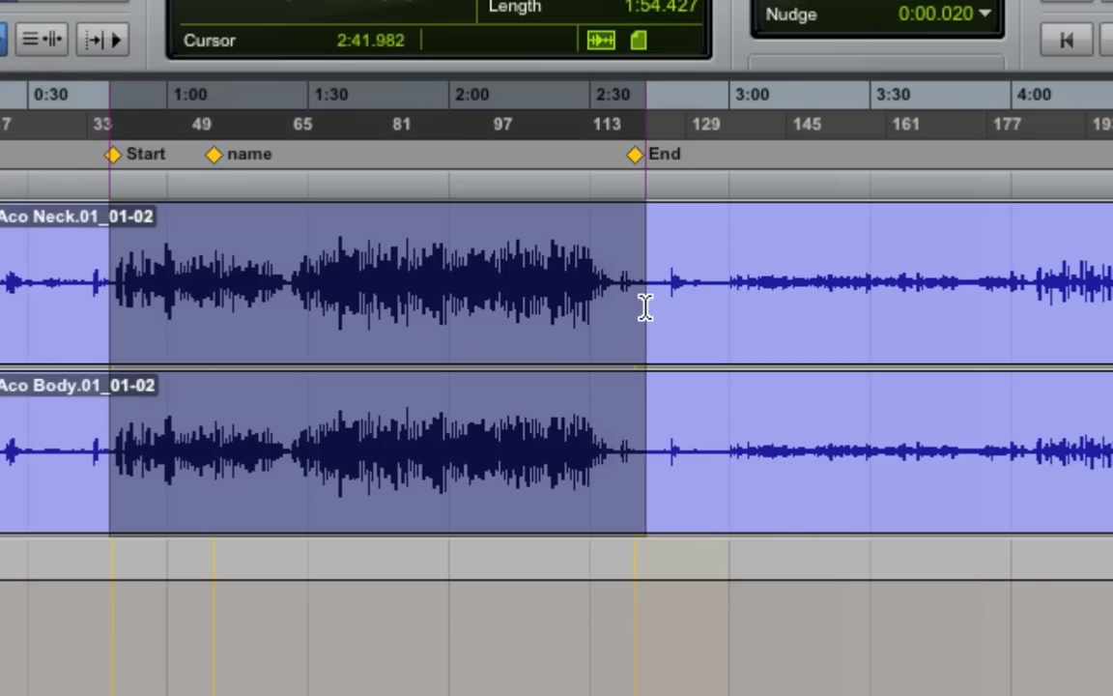
pyautogui.click(117, 157)
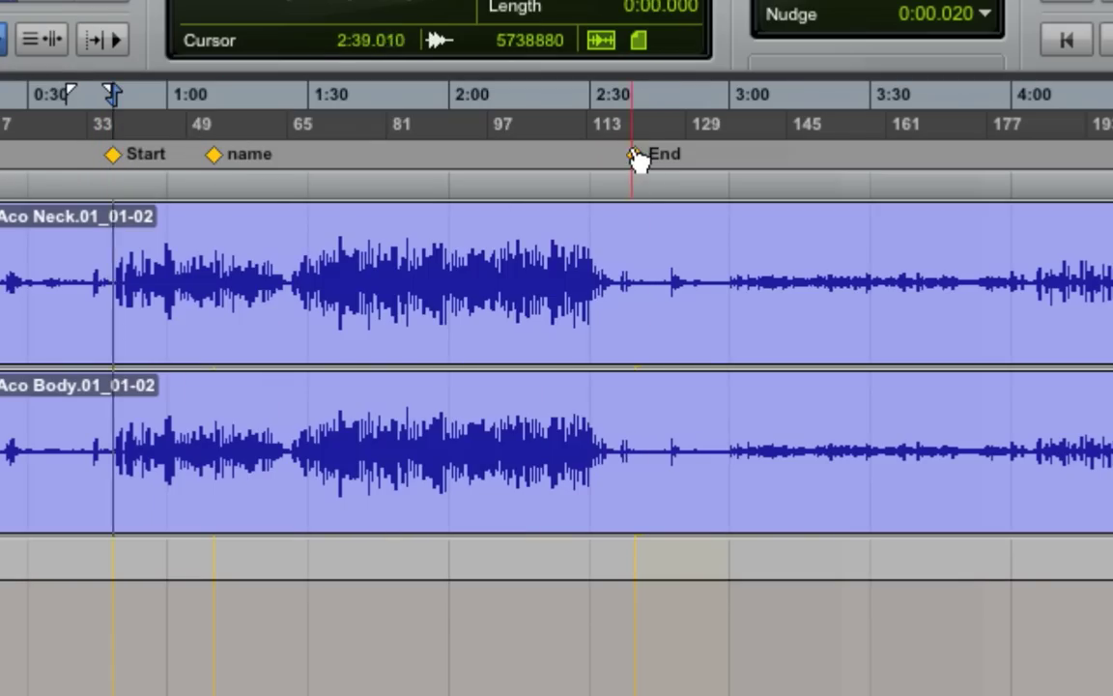
pyautogui.keyDown('shift'); pyautogui.click(639, 158); pyautogui.keyUp('shift')
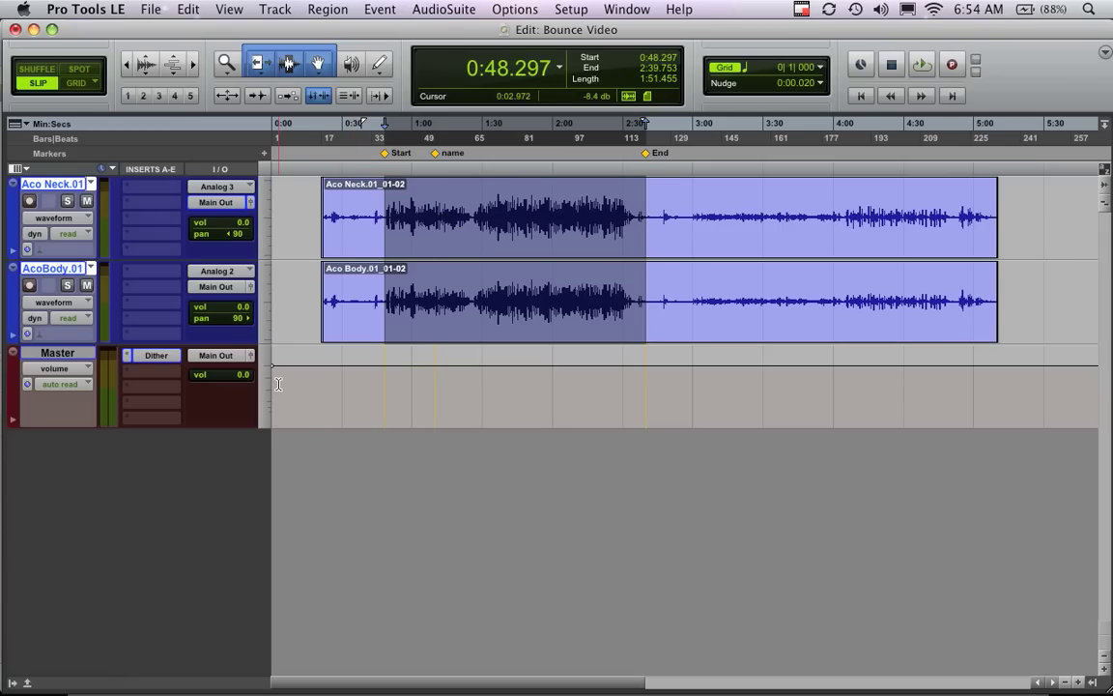
# Insert a stereo Dither plug-in on the Master track, kept at 16 bit
pyautogui.click(135, 323)
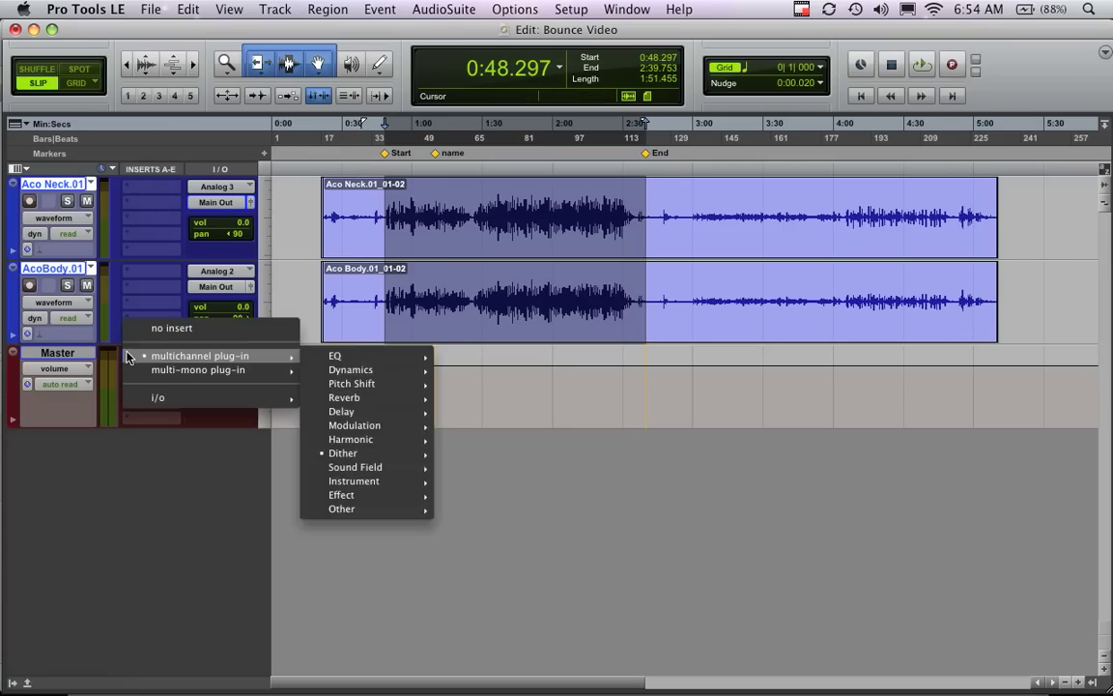
pyautogui.click(150, 331)
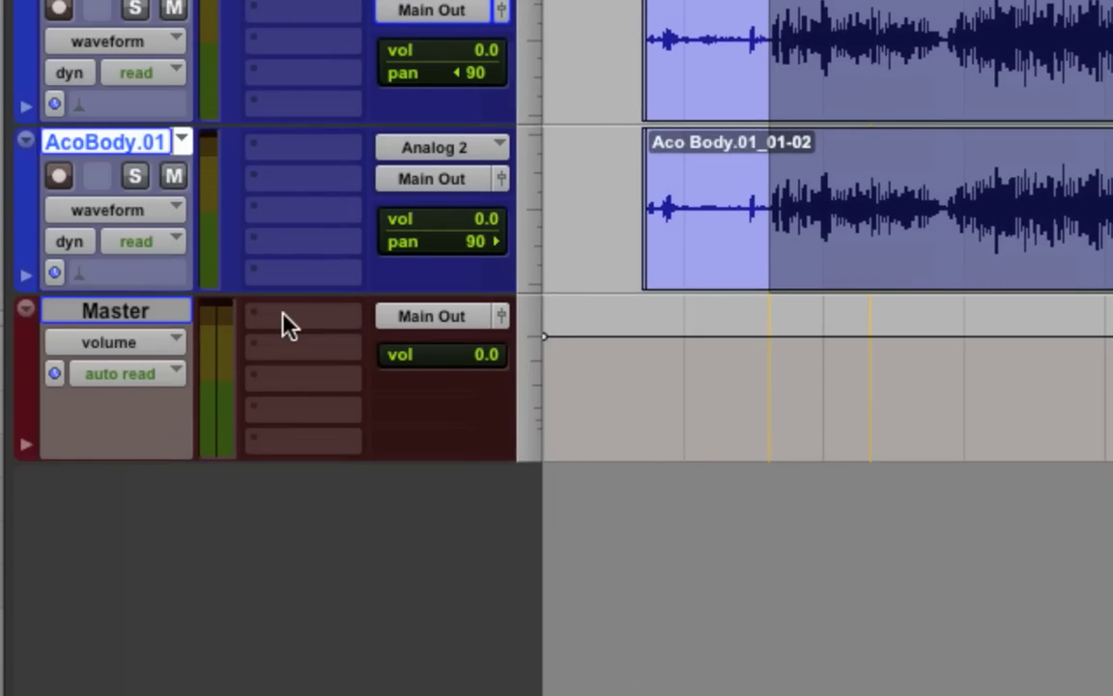
pyautogui.click(354, 319)
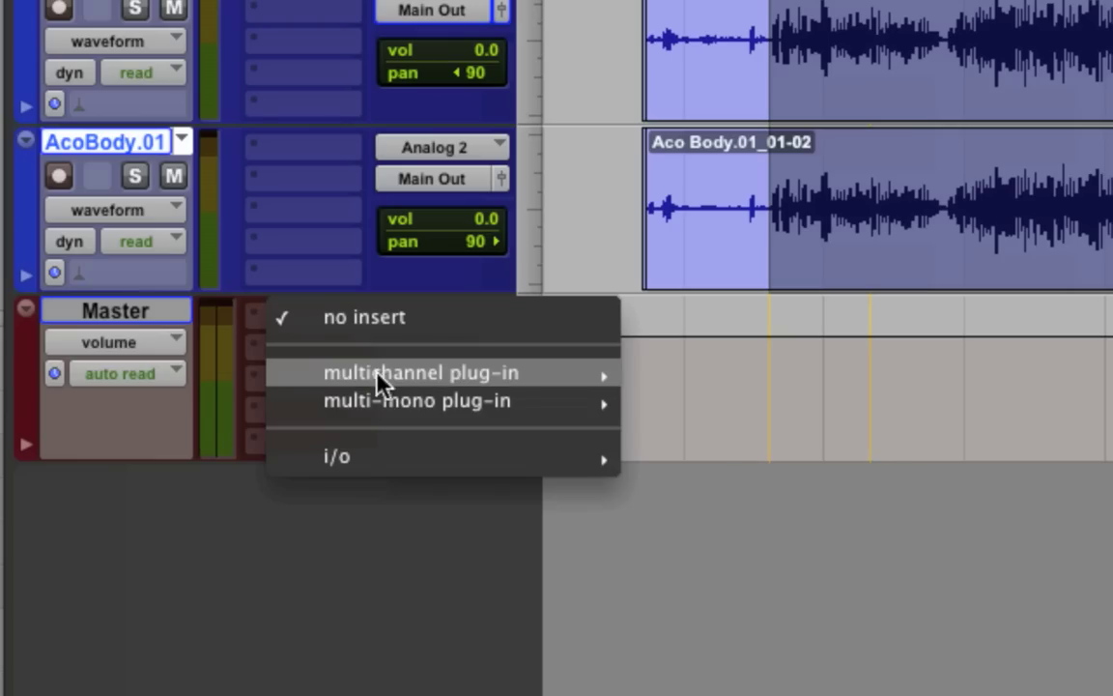
pyautogui.moveTo(381, 374)
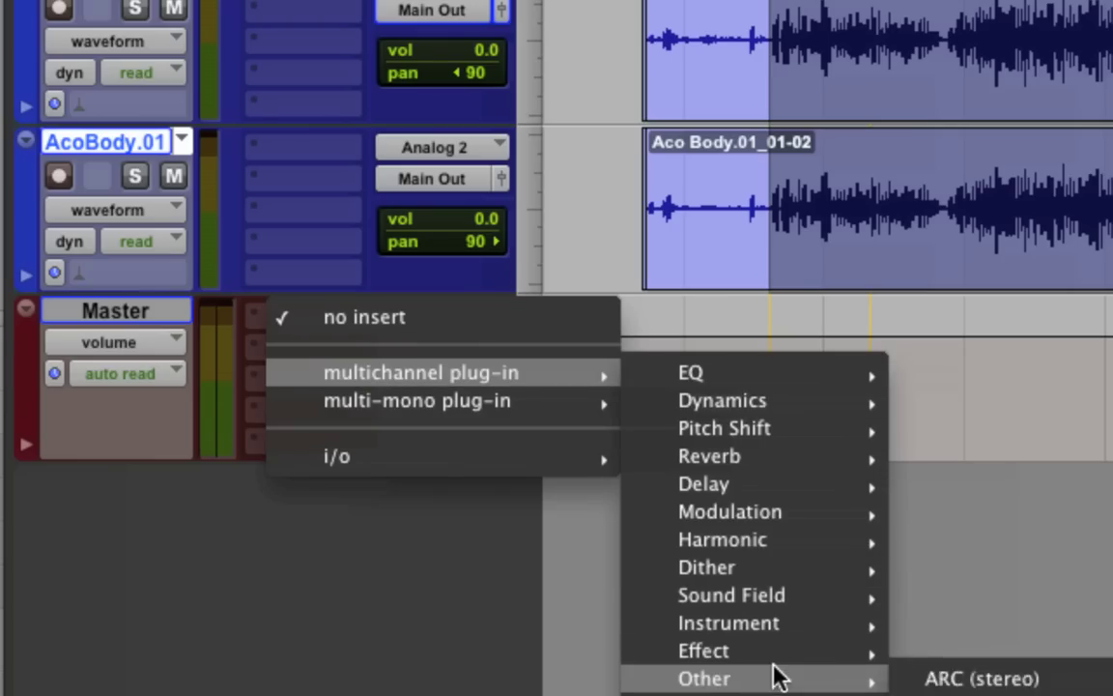
pyautogui.moveTo(778, 572)
pyautogui.click(935, 570)
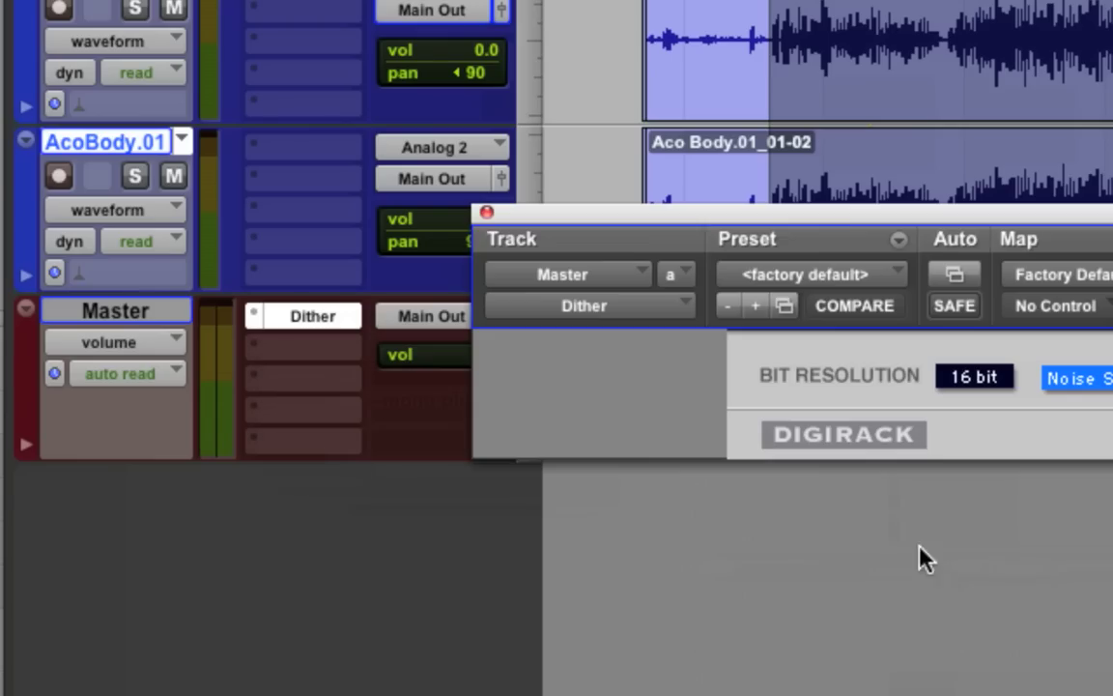
pyautogui.moveTo(840, 211); pyautogui.dragTo(408, 259)
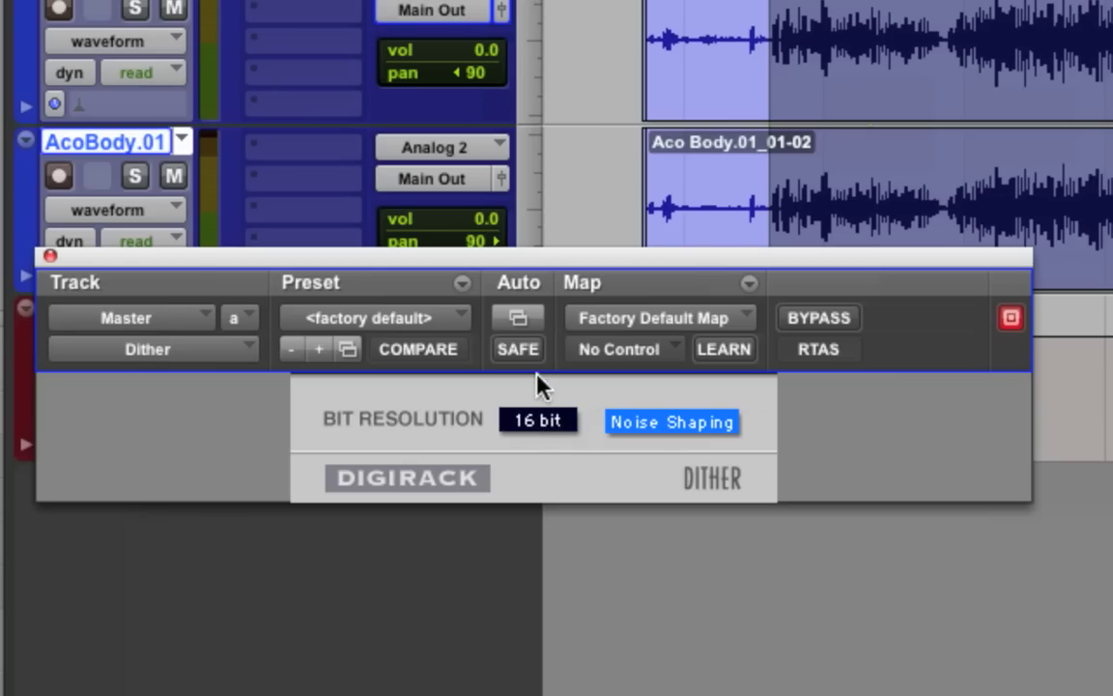
pyautogui.click(537, 420)
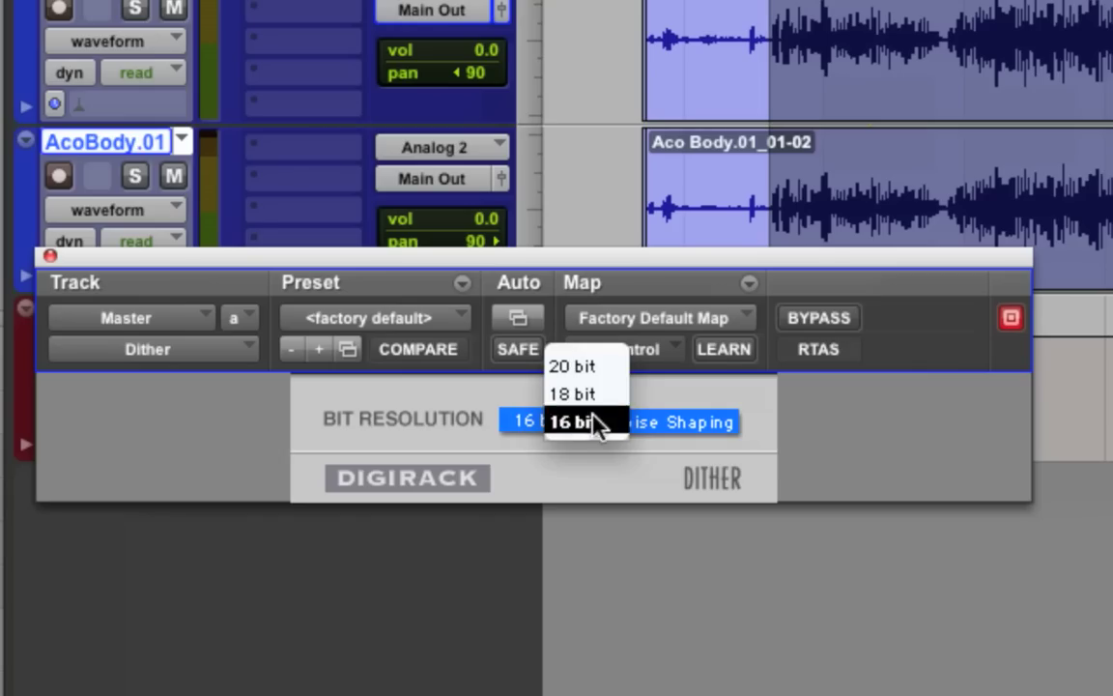
pyautogui.click(398, 463)
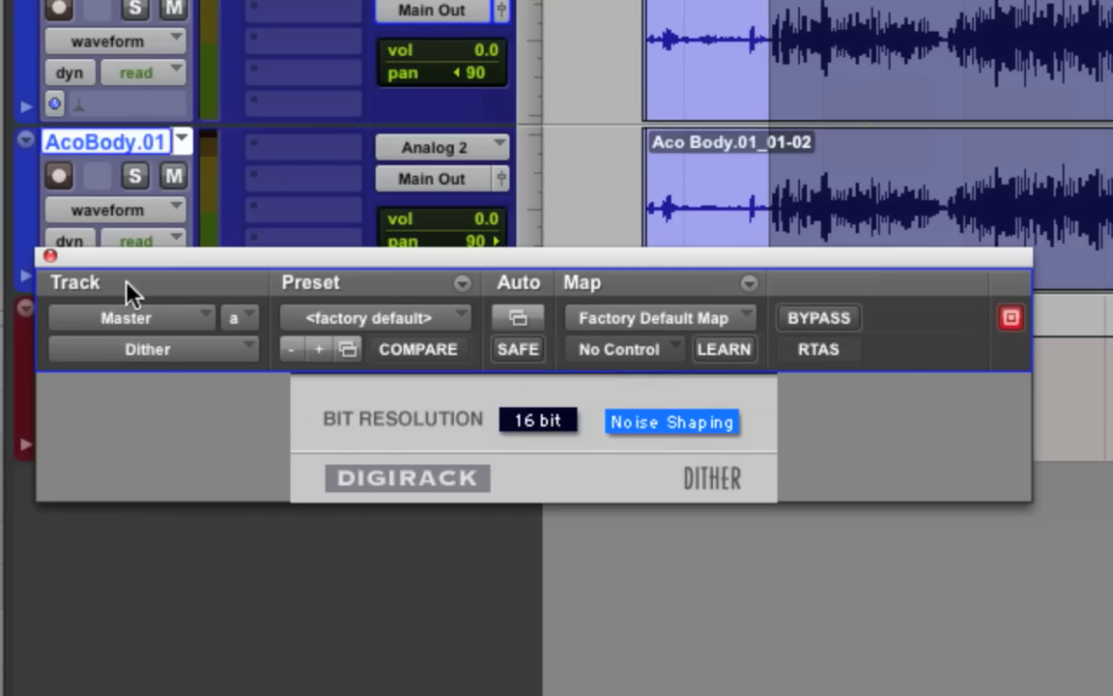
pyautogui.click(51, 257)
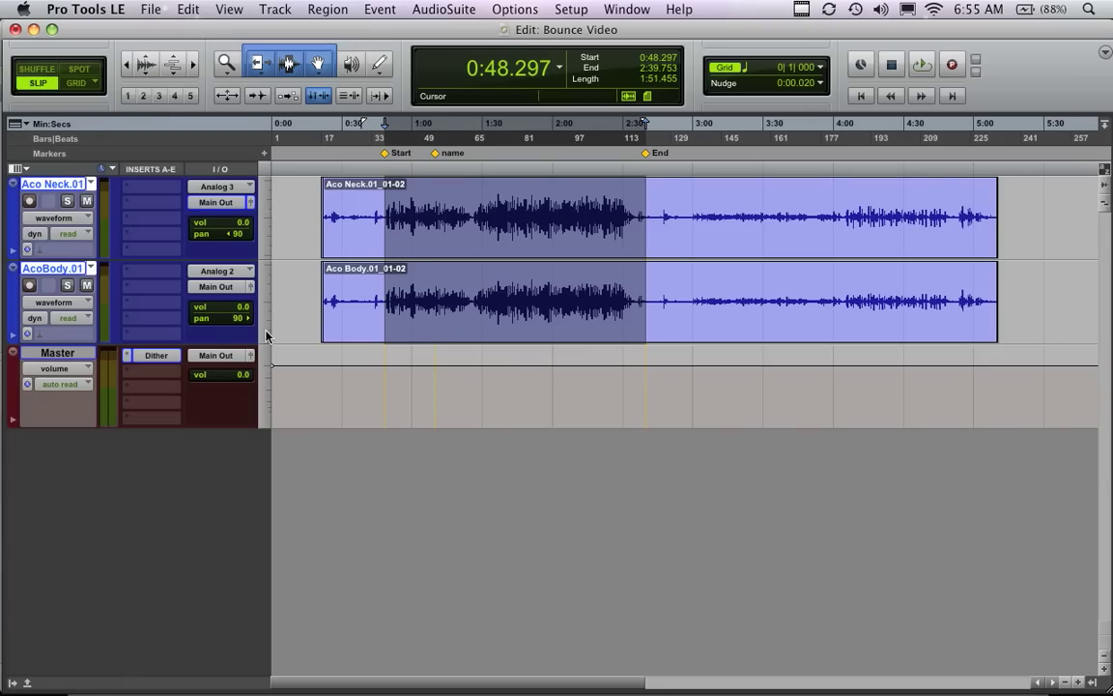
# Play the mix from the Start marker to audition it, then stop
pyautogui.press('space')
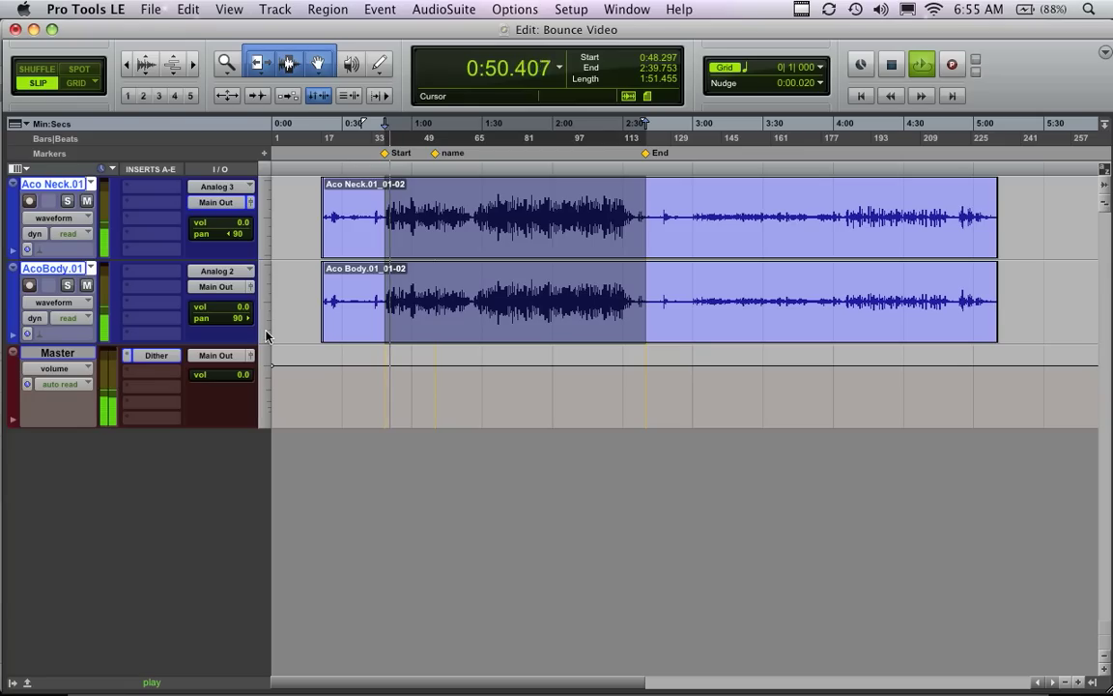
pyautogui.press('space')
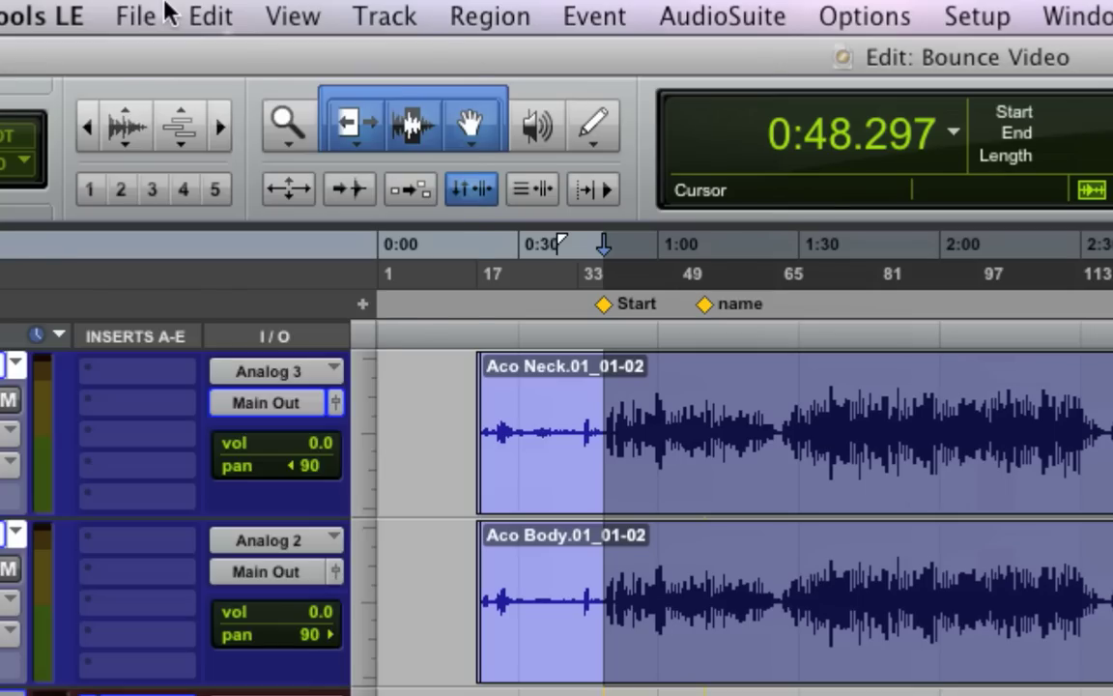
pyautogui.click(164, 8)
# Open the Bounce to Disk settings and move the dialog into full view
pyautogui.moveTo(194, 233)
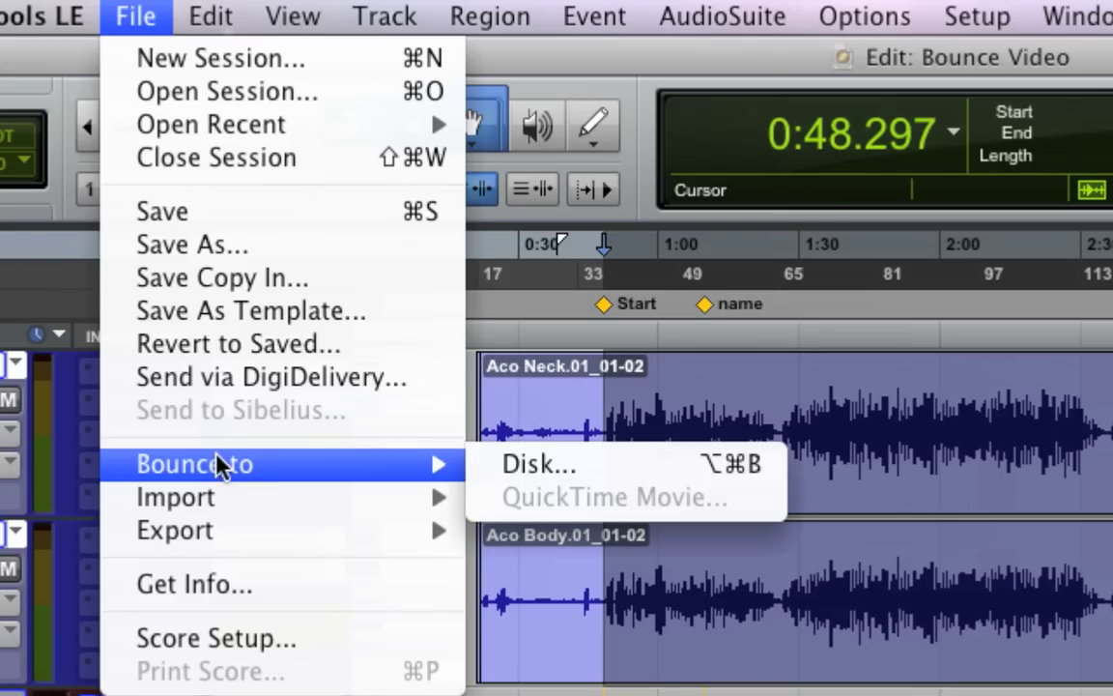
pyautogui.click(560, 480)
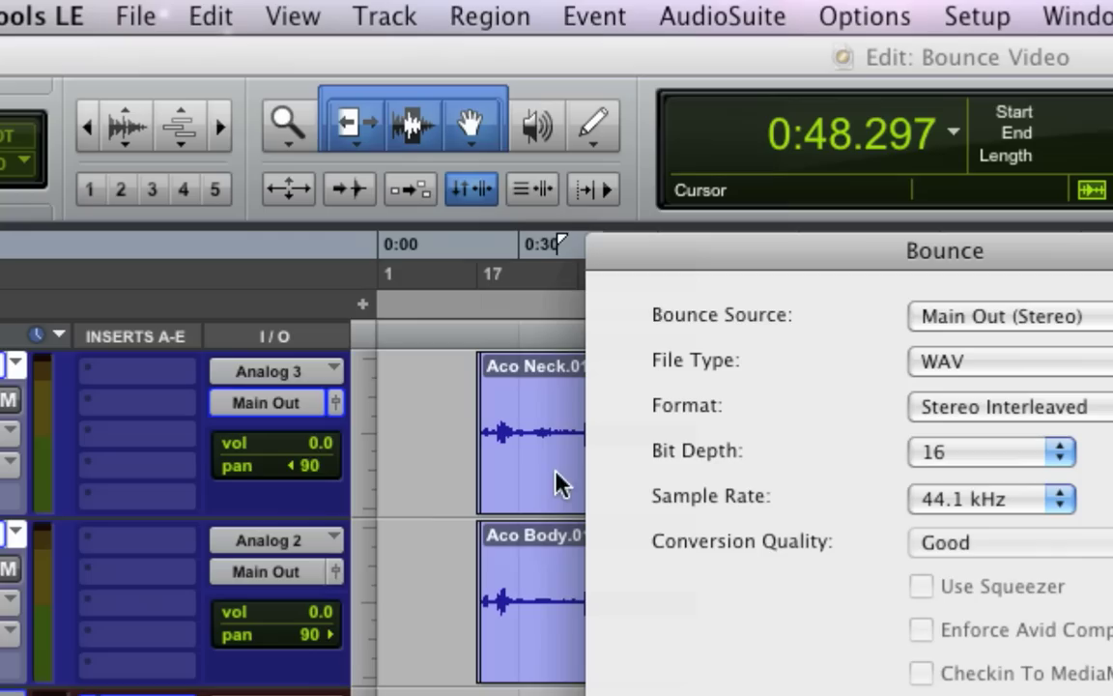
pyautogui.moveTo(884, 242); pyautogui.dragTo(411, 43)
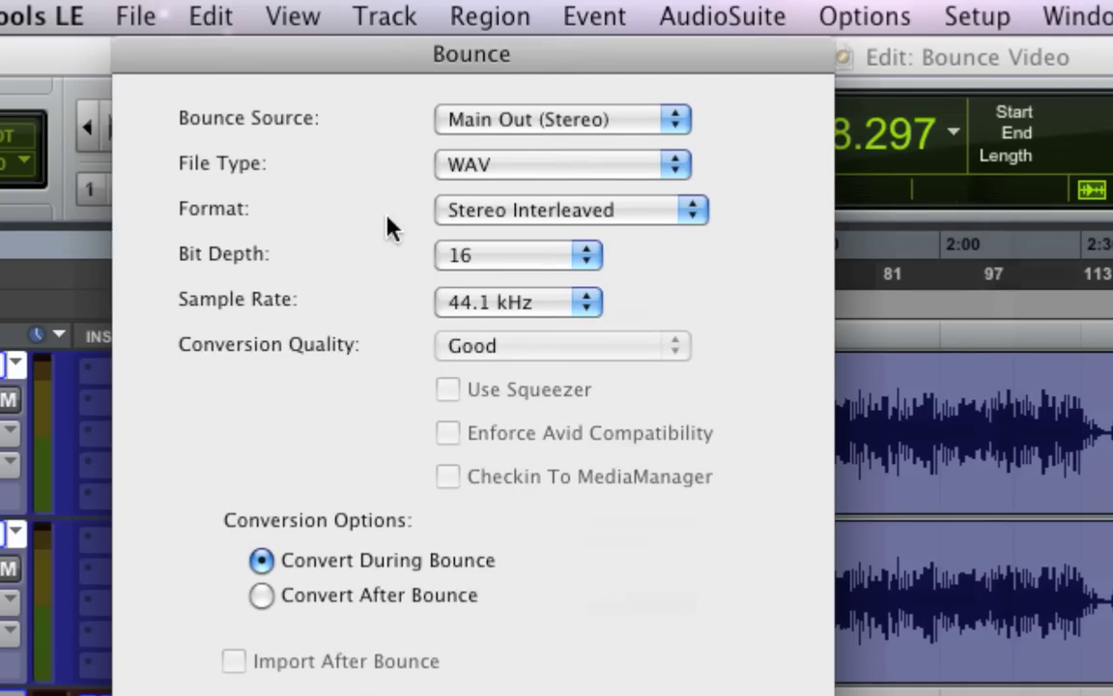
pyautogui.moveTo(532, 34); pyautogui.dragTo(570, 34)
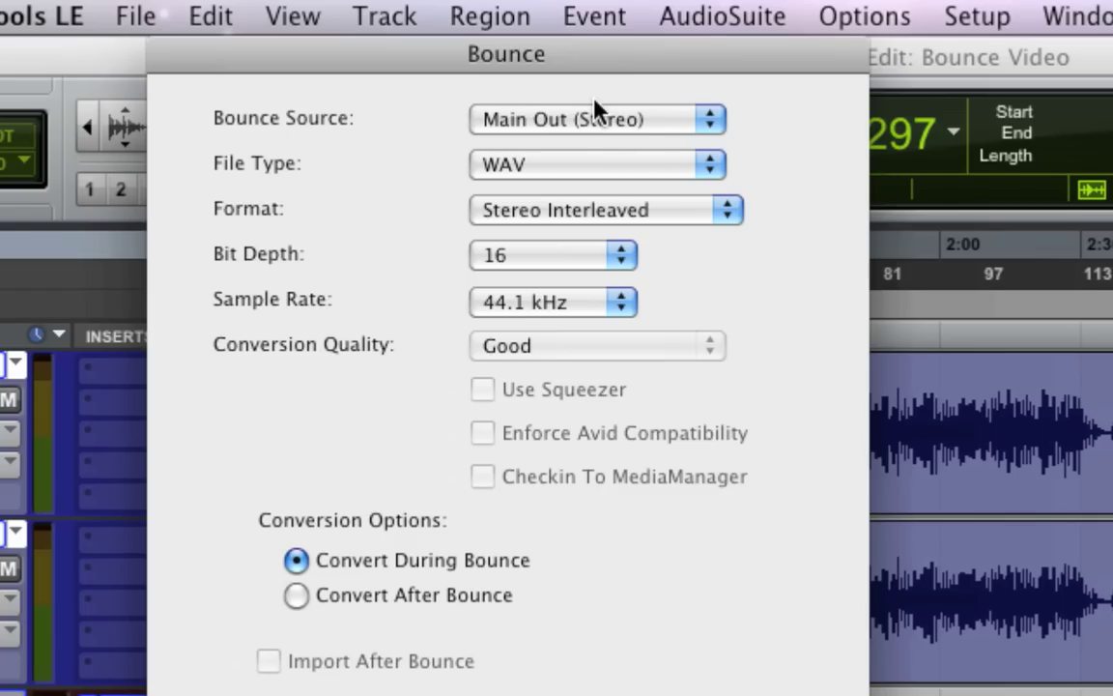
# Keep Main Out (Stereo) as source, WAV as file type, and Stereo Interleaved format
pyautogui.click(512, 116)
pyautogui.moveTo(513, 114)
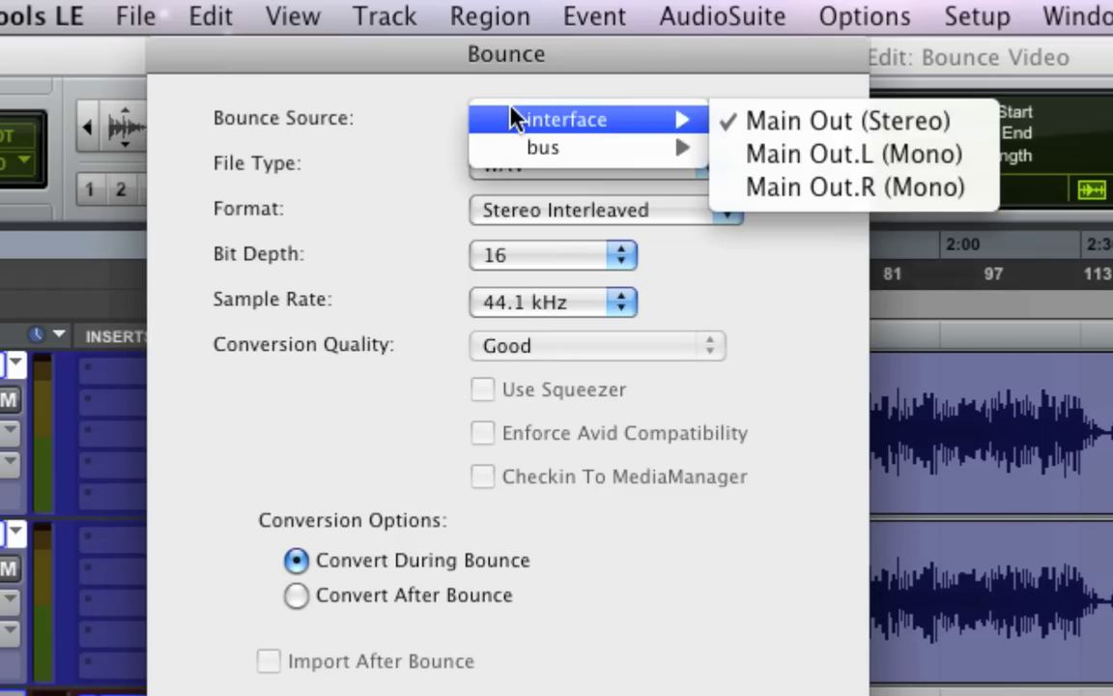
pyautogui.moveTo(626, 150)
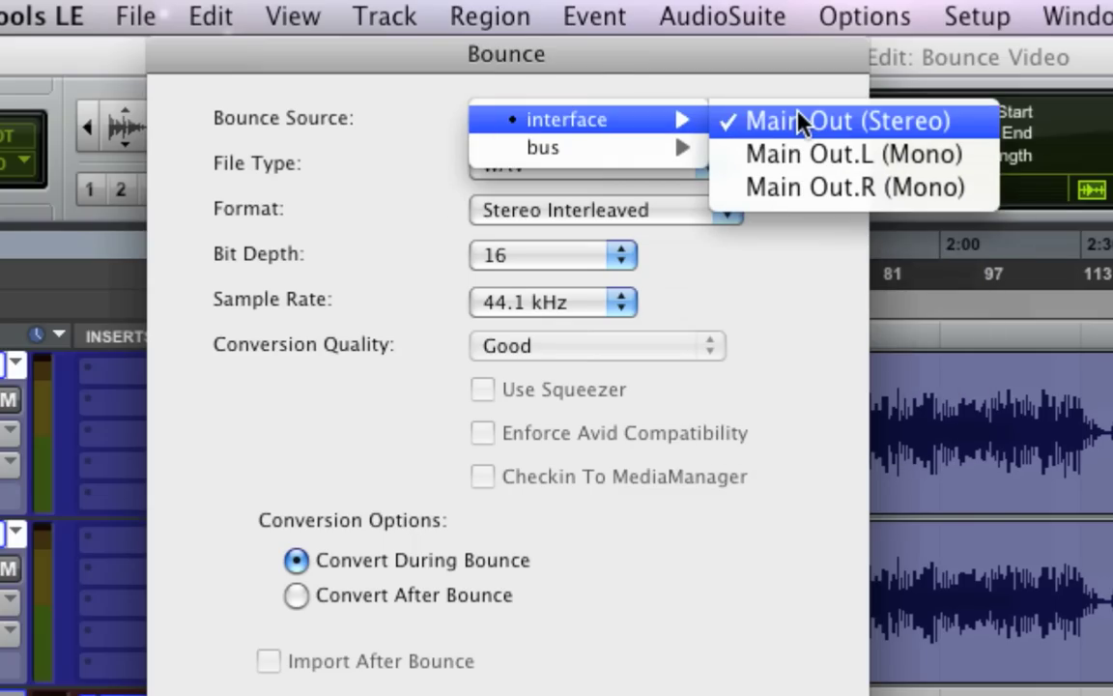
pyautogui.click(800, 120)
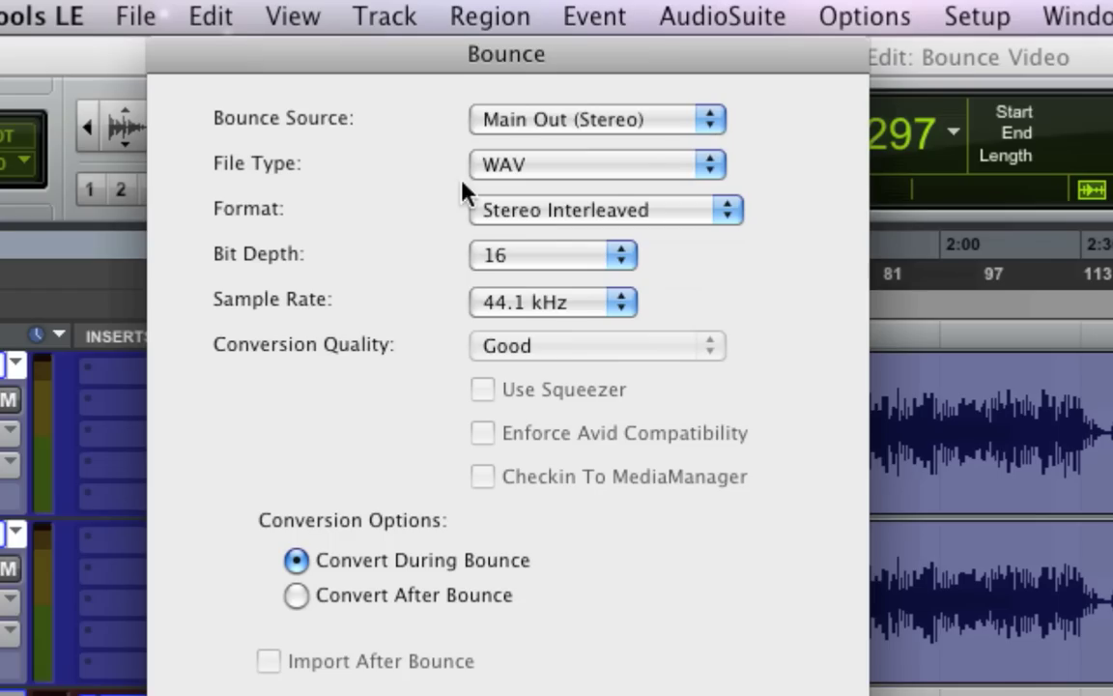
pyautogui.click(596, 174)
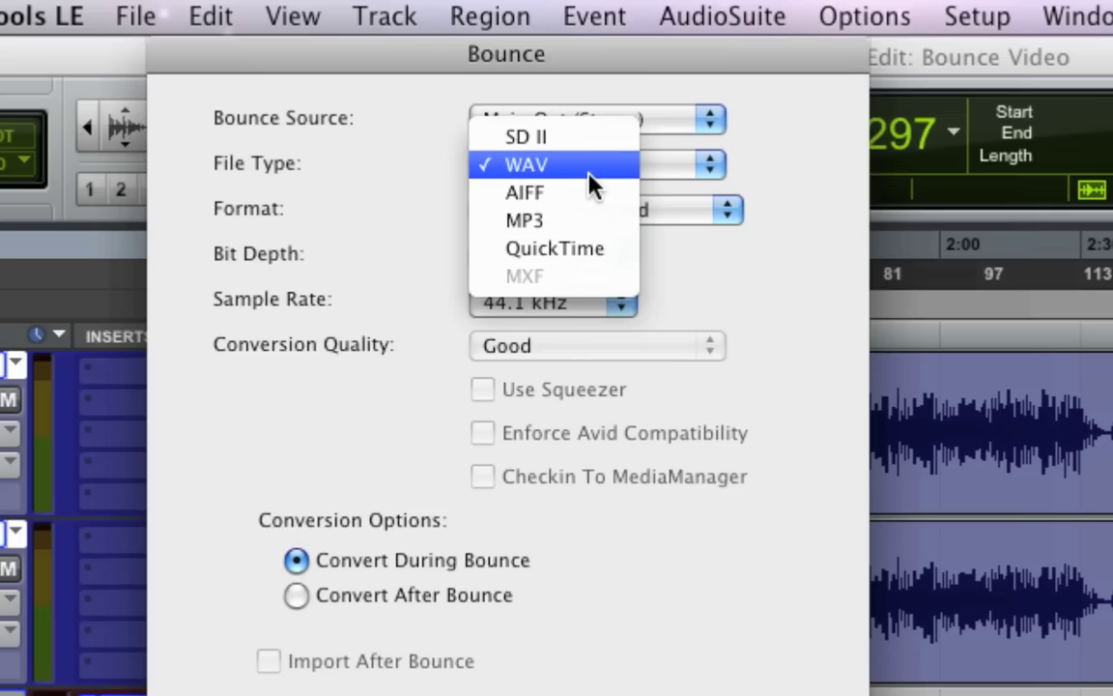
pyautogui.click(537, 167)
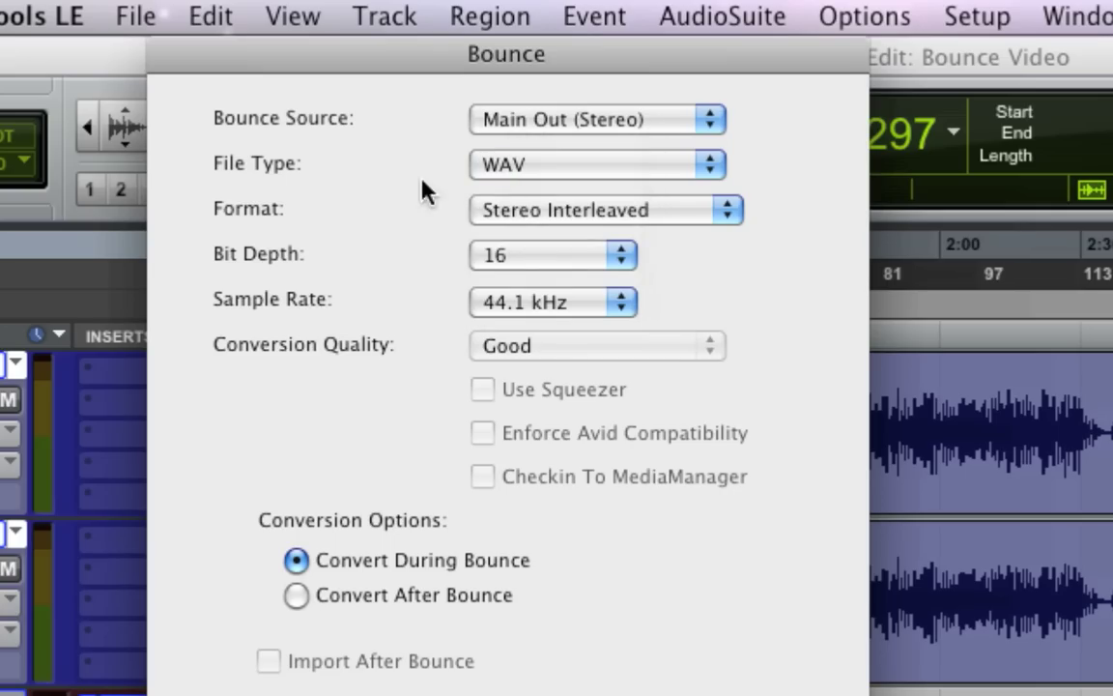
pyautogui.click(542, 211)
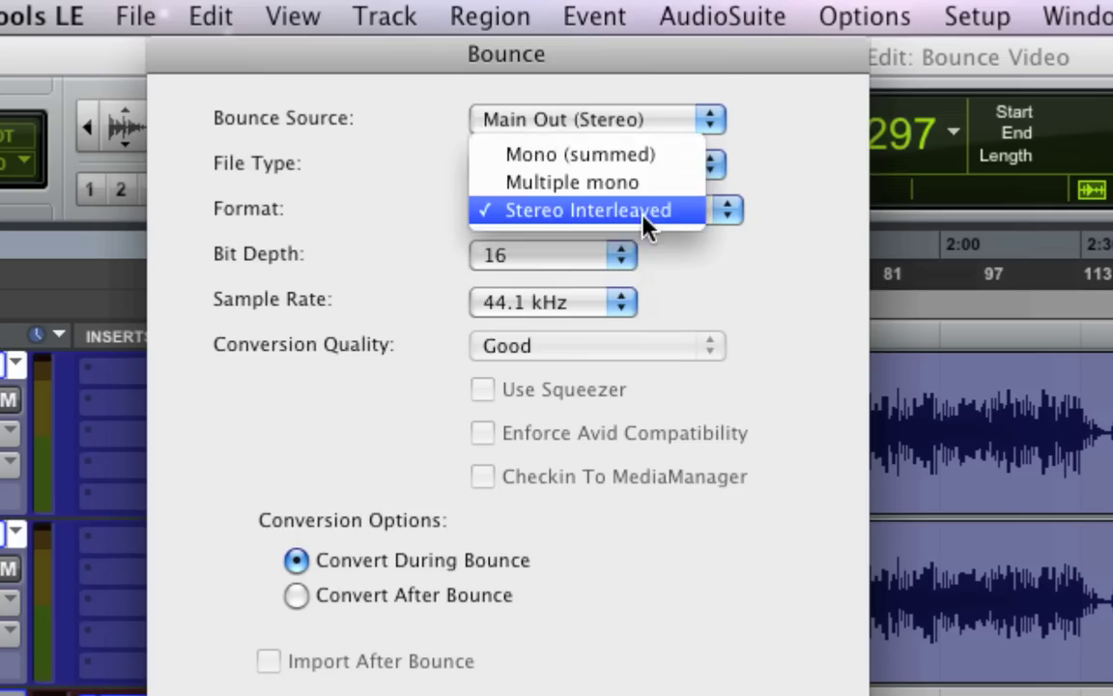
pyautogui.click(734, 218)
# Switch the bounce format to Mono (summed), then back to Stereo Interleaved
pyautogui.click(729, 210)
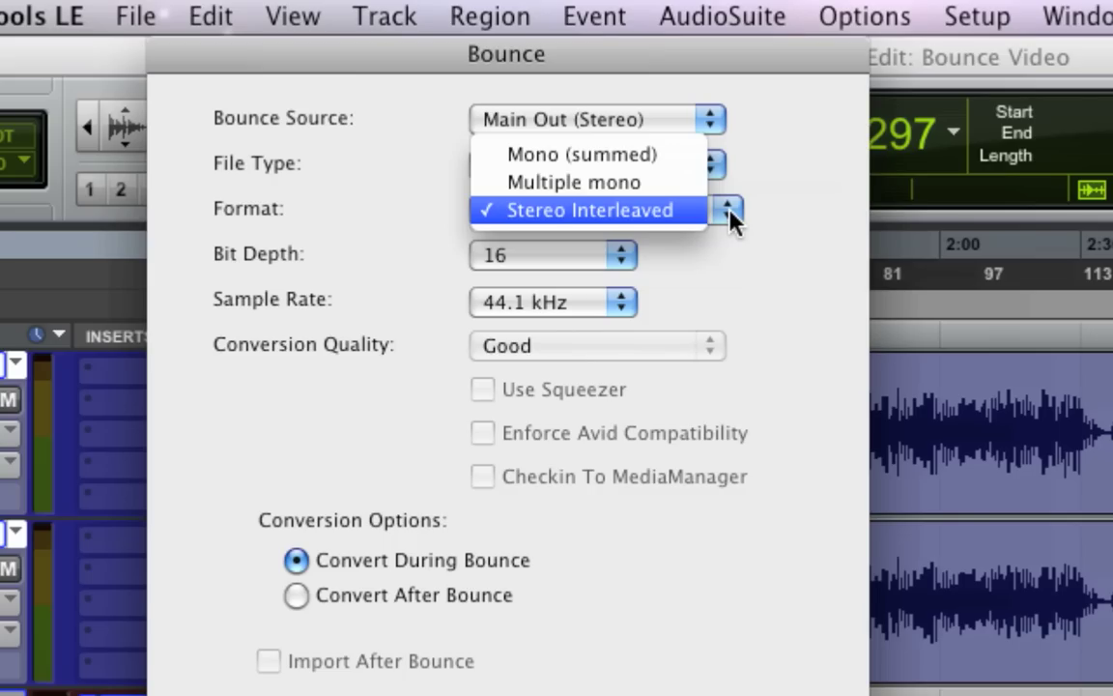
pyautogui.click(628, 154)
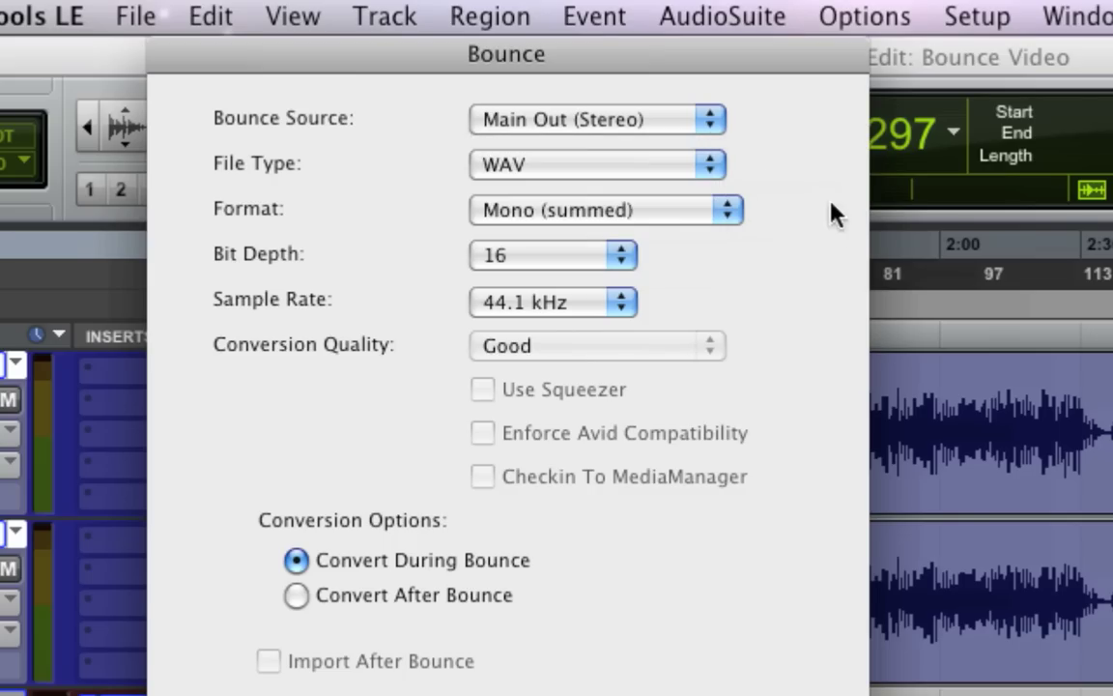
pyautogui.click(734, 211)
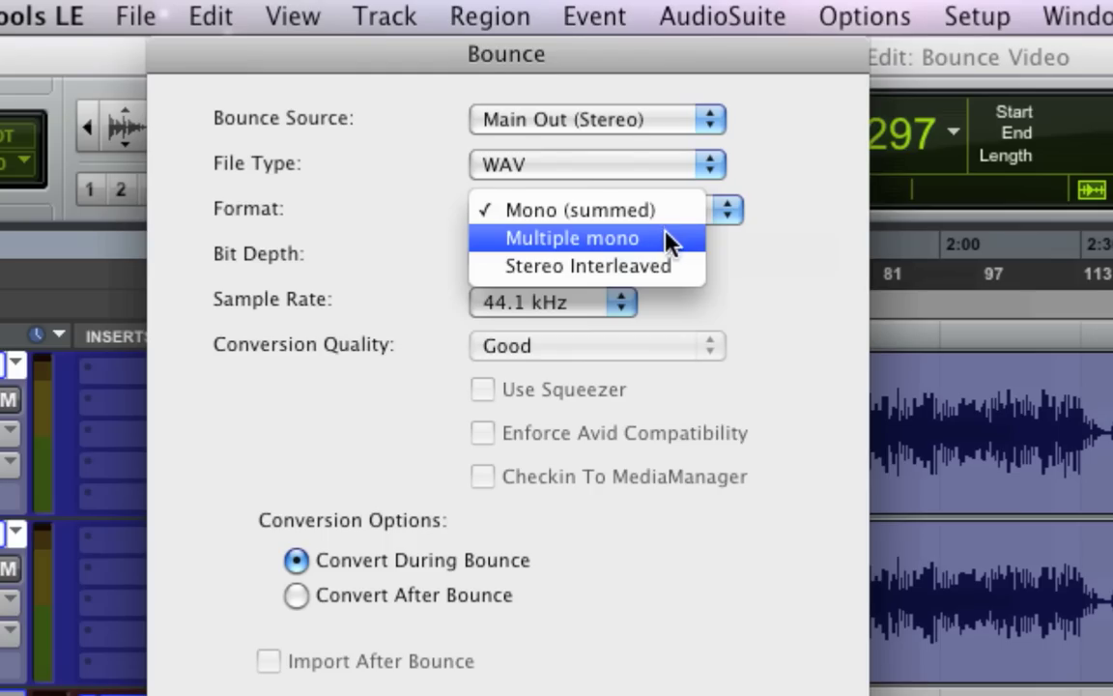
pyautogui.click(628, 270)
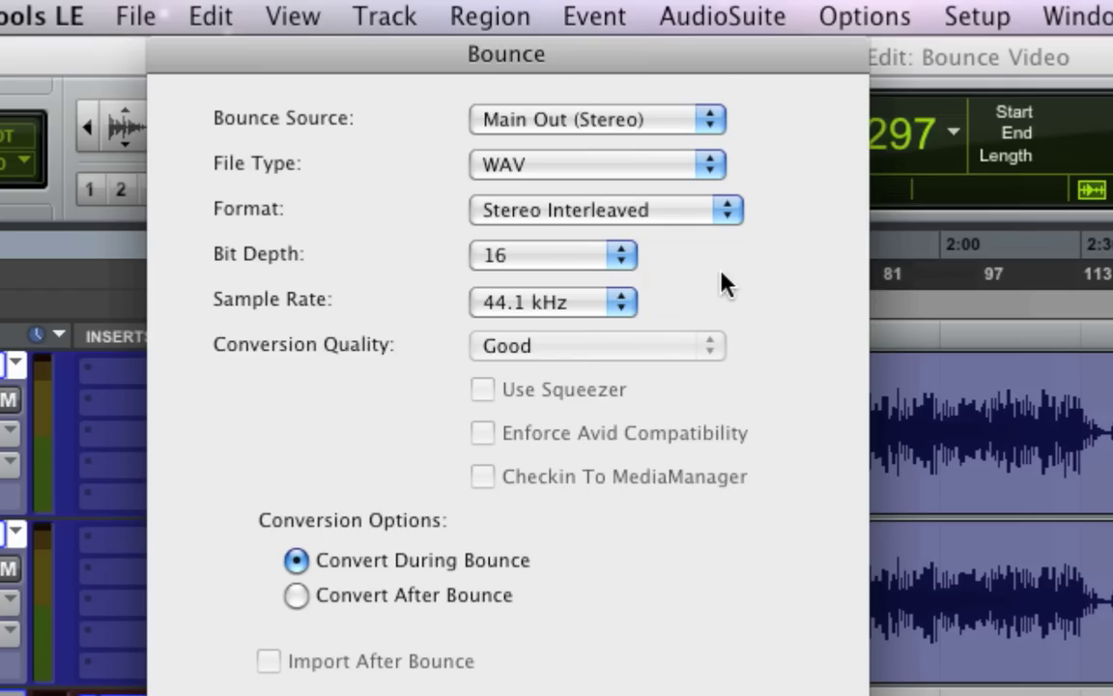
pyautogui.click(615, 256)
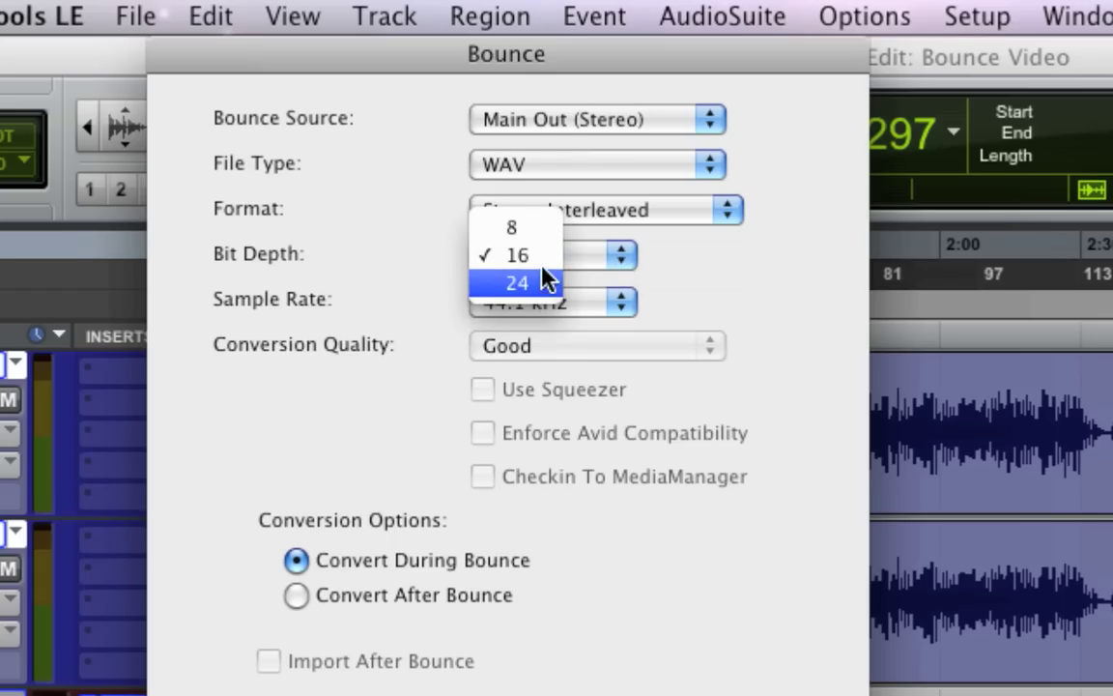
pyautogui.click(518, 254)
pyautogui.click(629, 304)
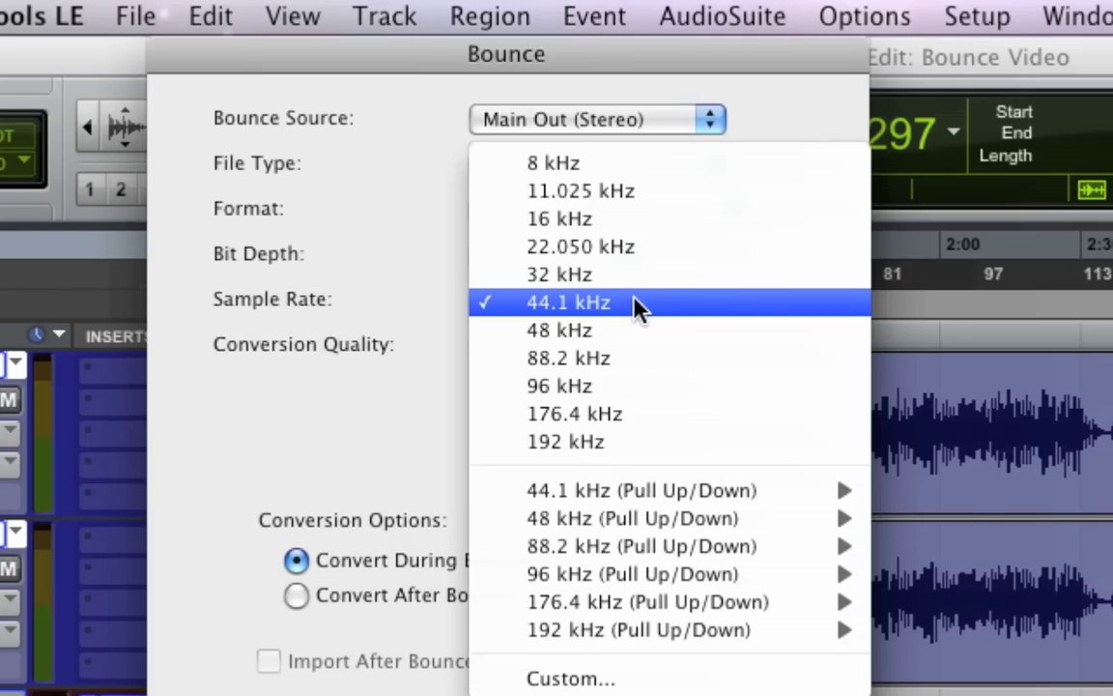
pyautogui.click(599, 303)
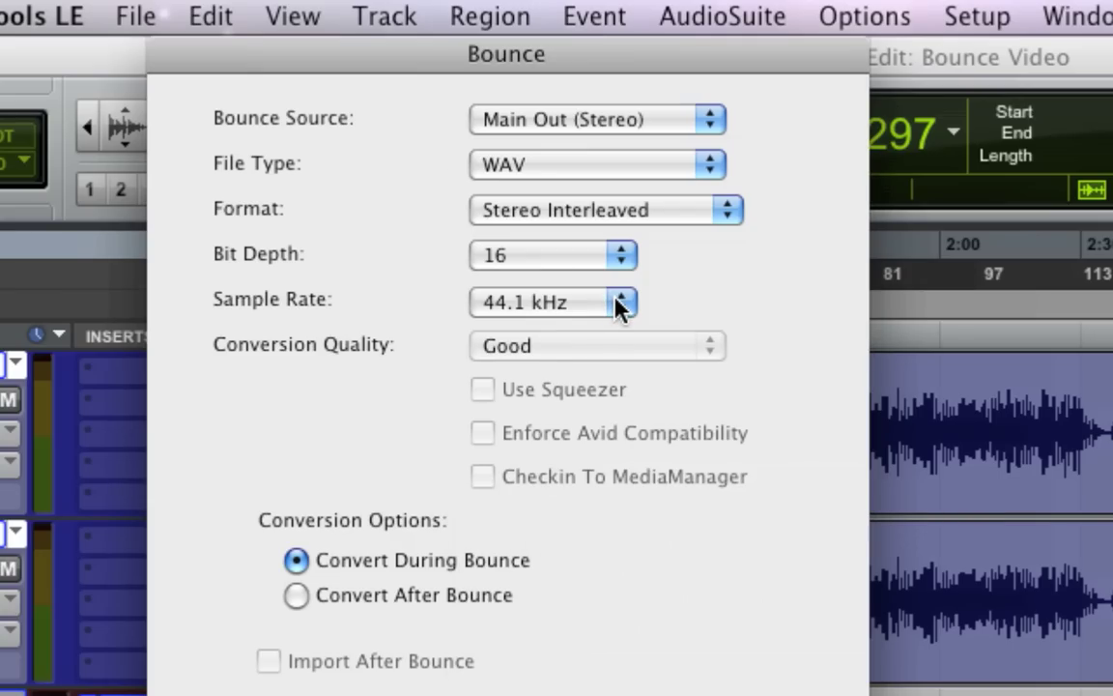
pyautogui.click(618, 305)
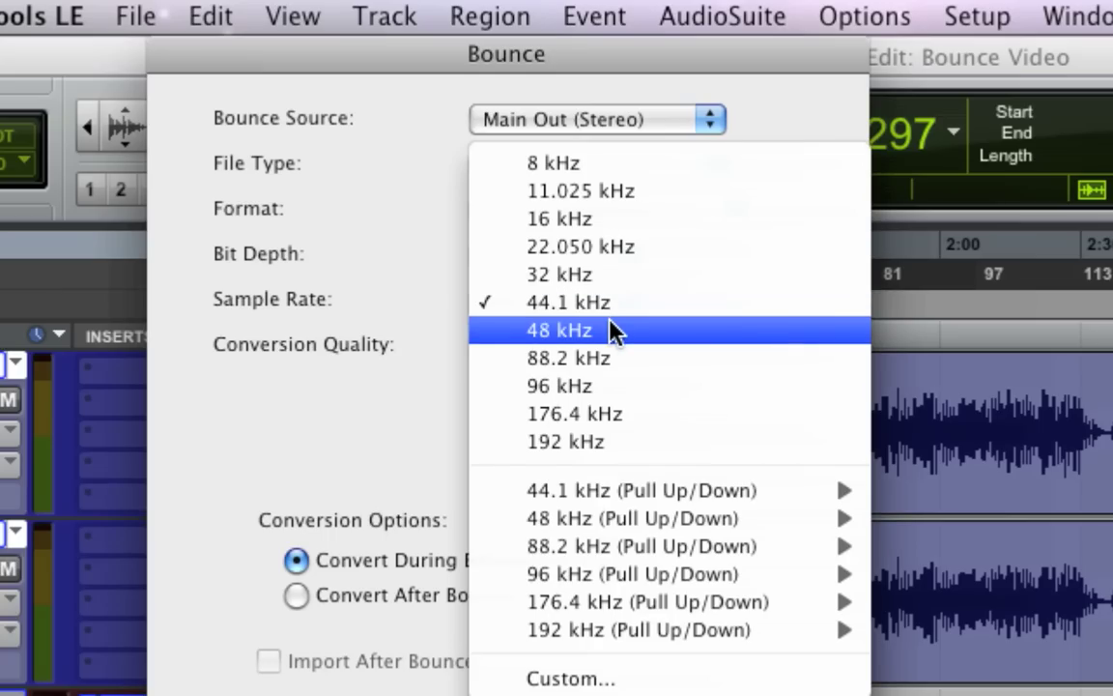
pyautogui.click(614, 331)
pyautogui.click(615, 305)
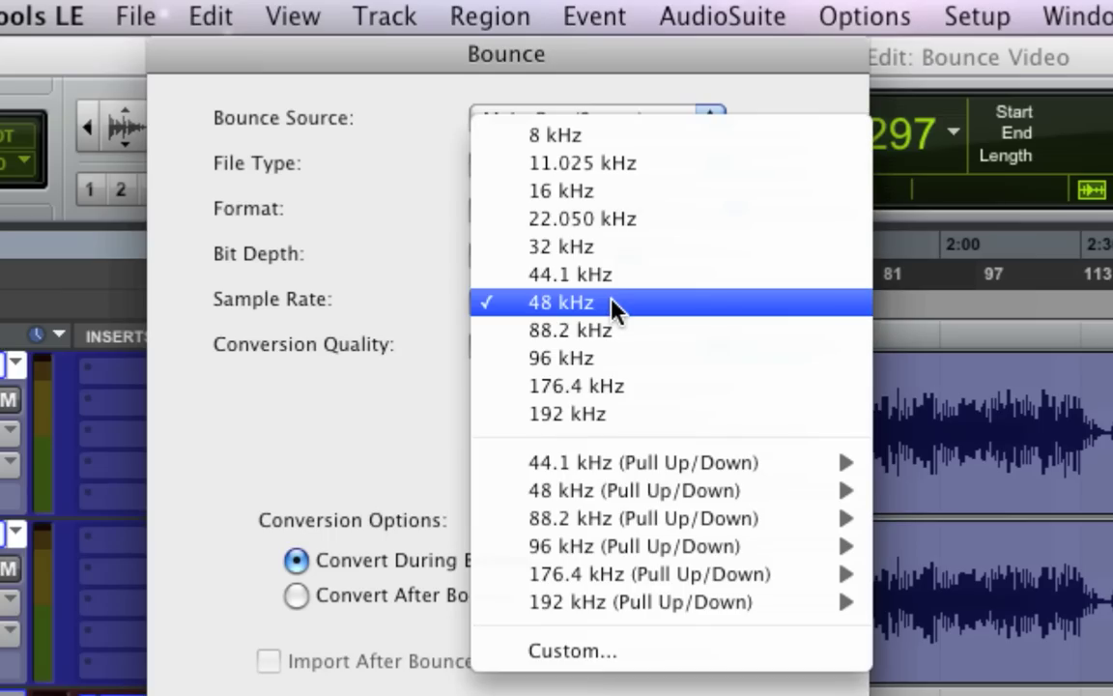
pyautogui.click(361, 336)
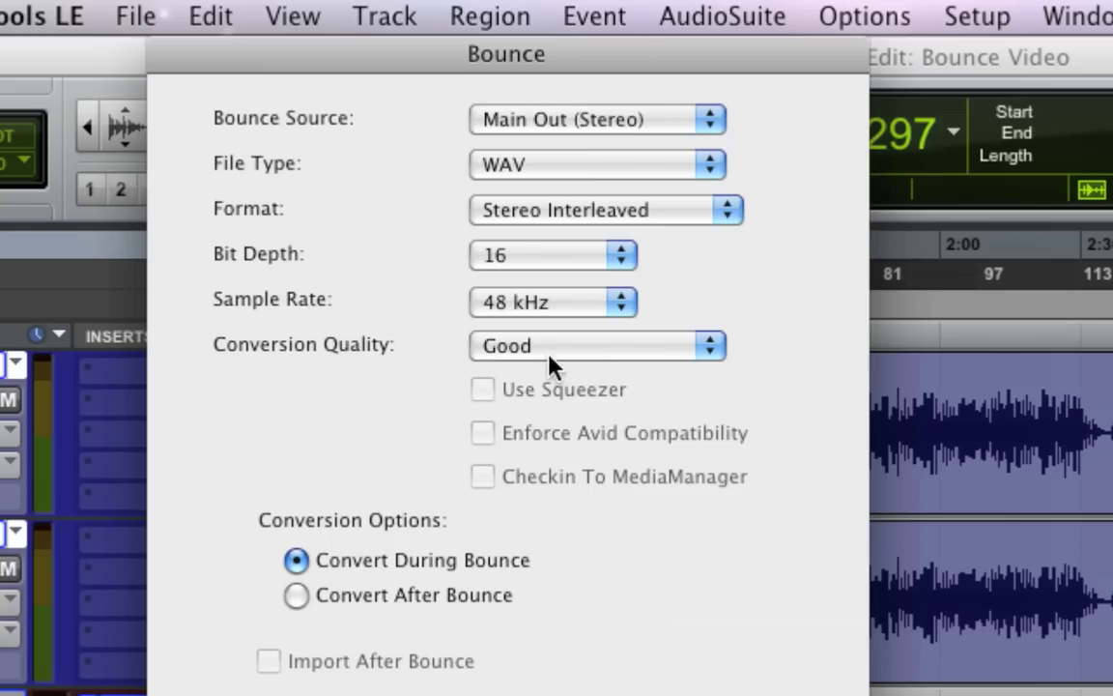
pyautogui.click(629, 352)
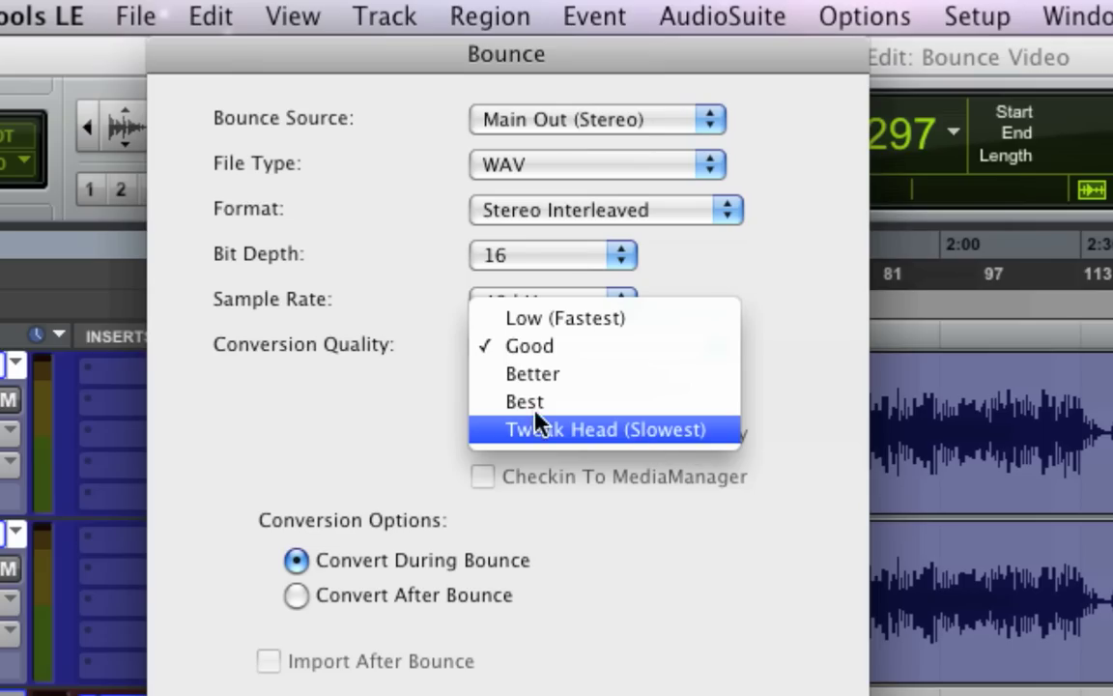
pyautogui.click(390, 367)
pyautogui.click(531, 303)
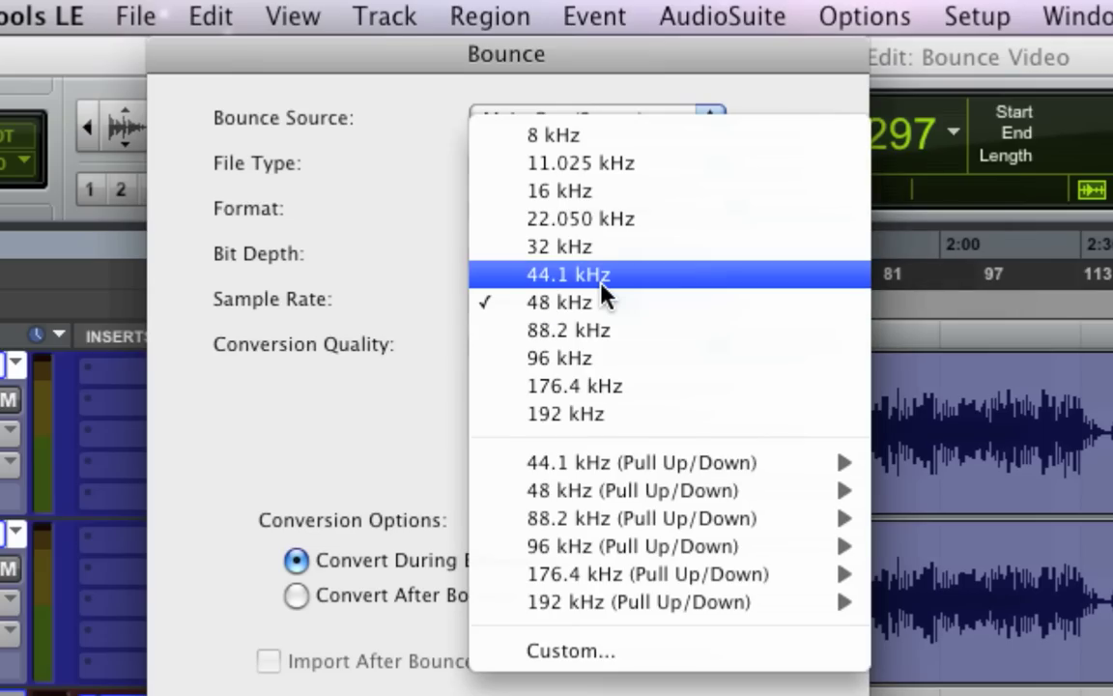
pyautogui.click(601, 282)
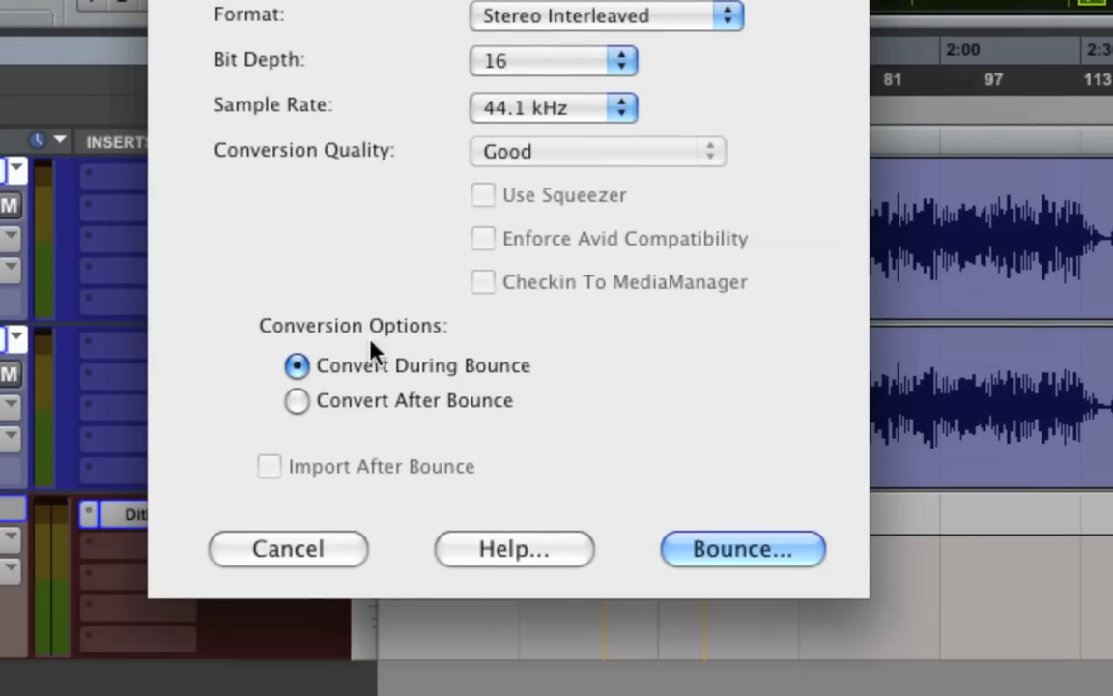
pyautogui.click(315, 399)
pyautogui.click(298, 365)
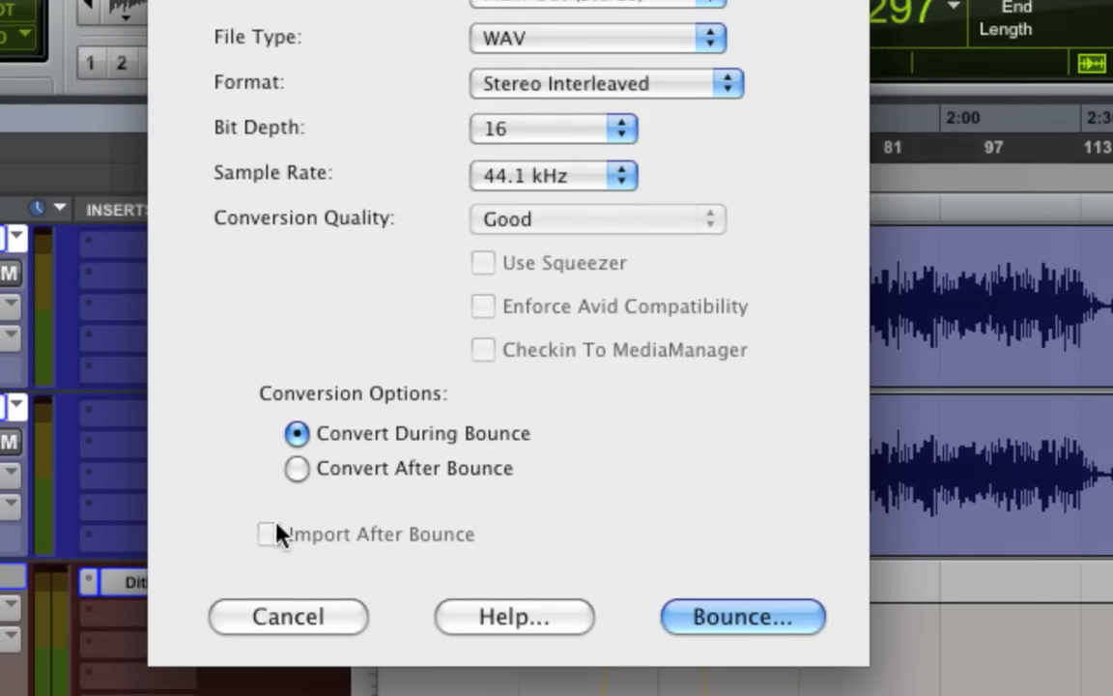
pyautogui.click(298, 468)
pyautogui.click(297, 434)
pyautogui.click(590, 124)
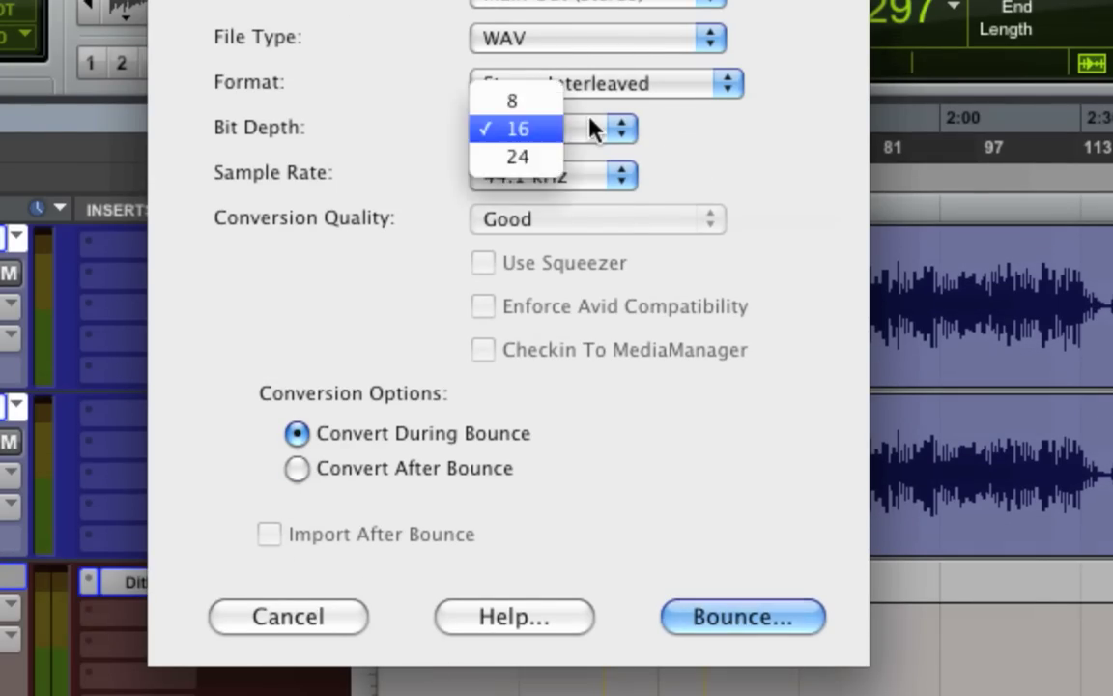
pyautogui.click(532, 156)
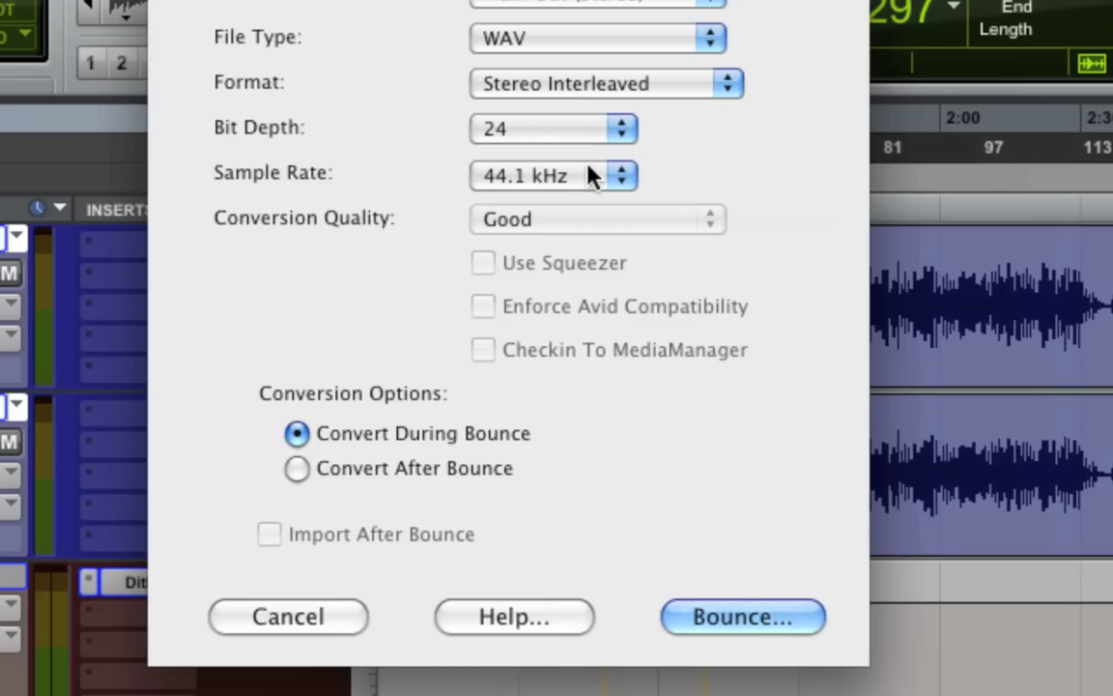
pyautogui.click(589, 172)
pyautogui.click(353, 214)
pyautogui.click(567, 127)
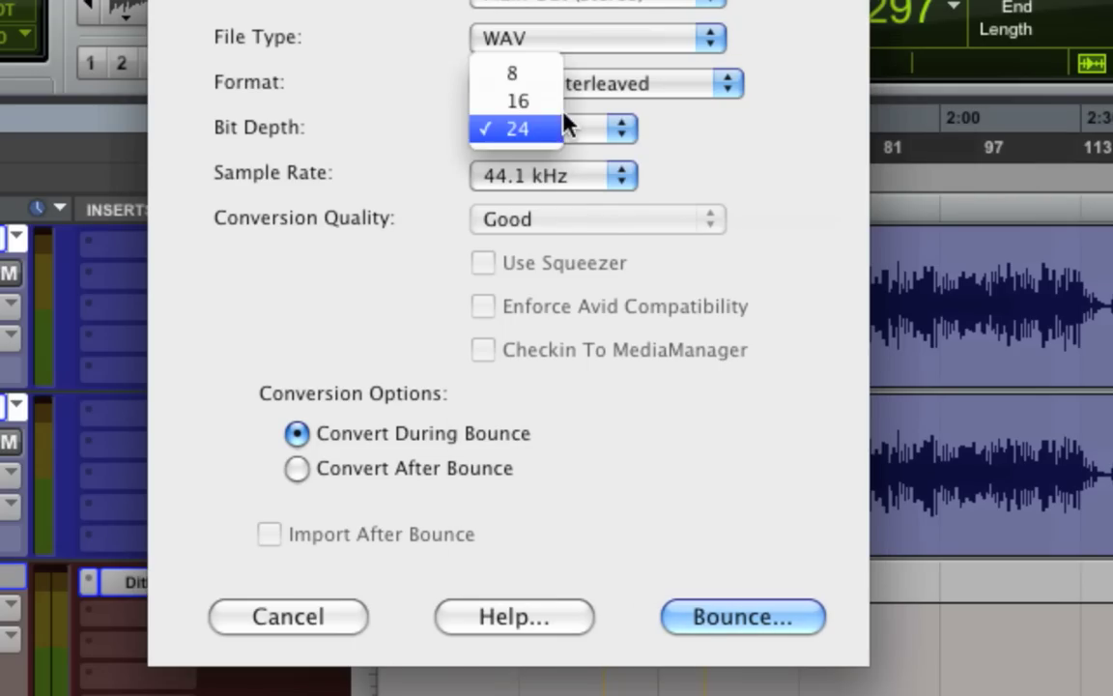
pyautogui.click(527, 101)
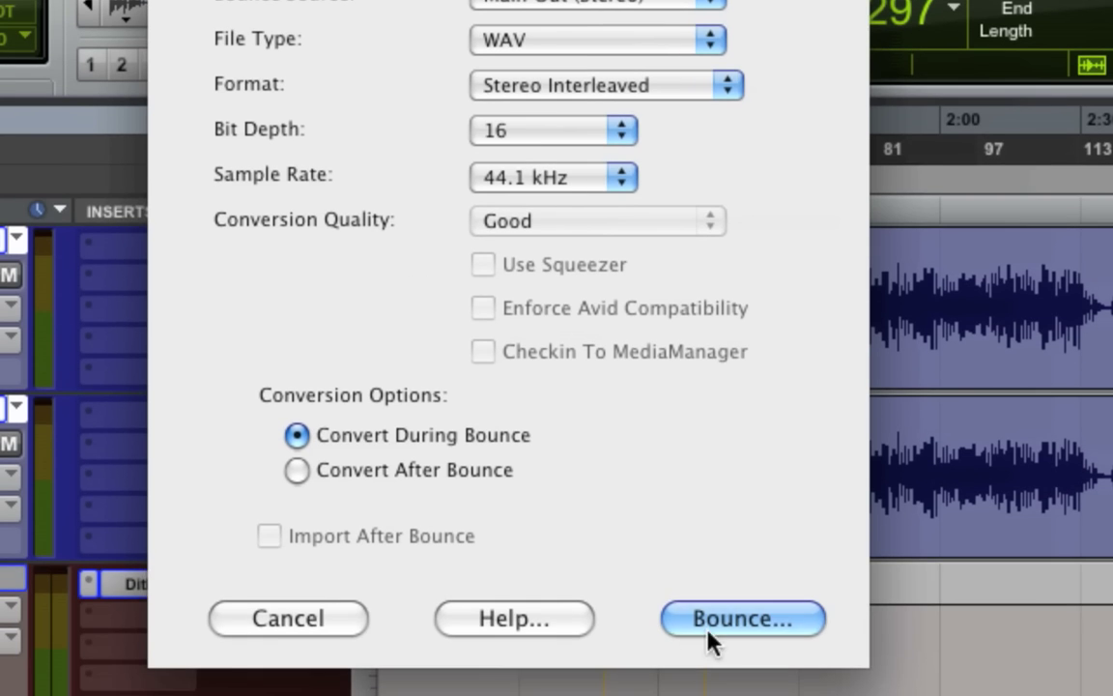
# Start the bounce, keep Desktop as the save location, and name the file 'bounce'
pyautogui.click(717, 622)
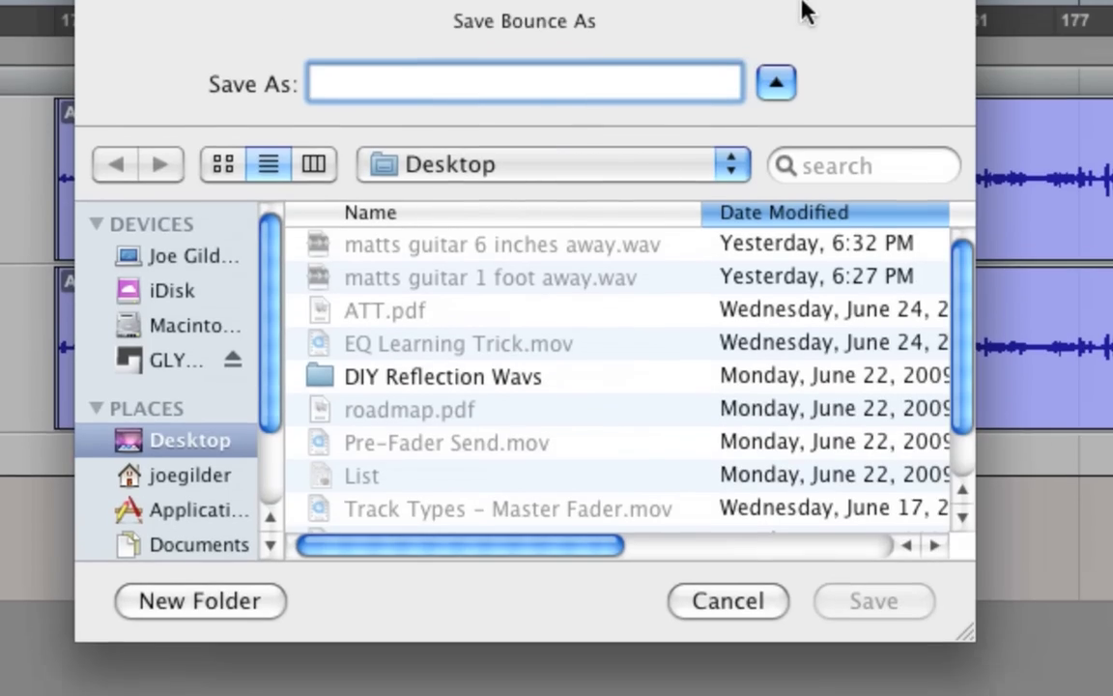
pyautogui.click(514, 162)
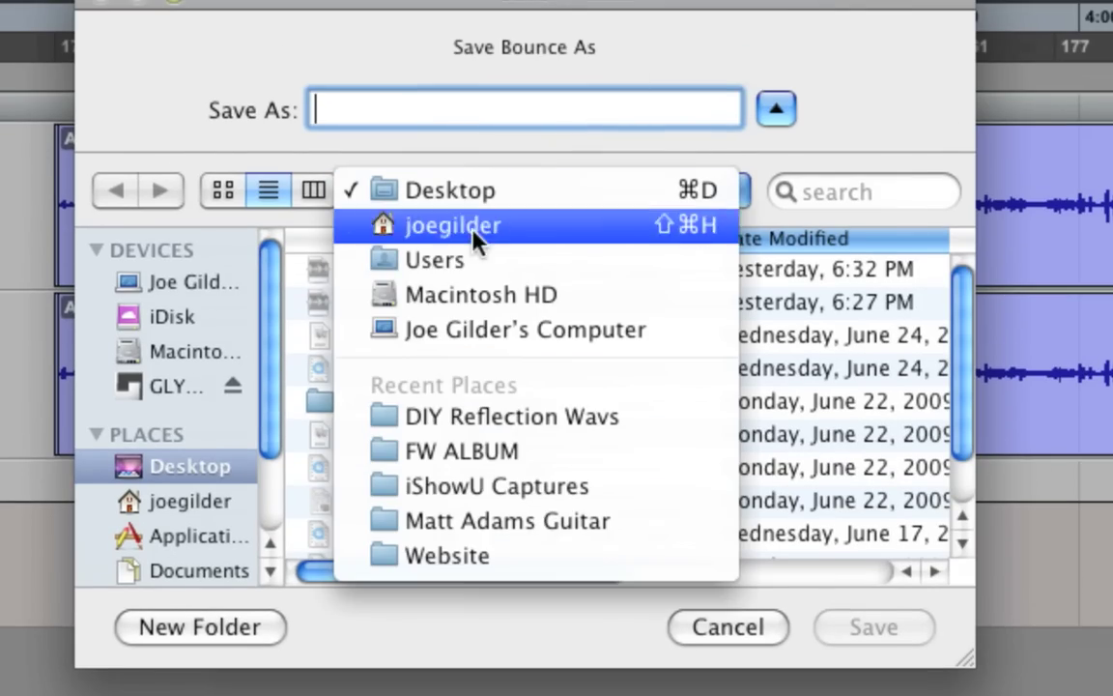
pyautogui.click(350, 93)
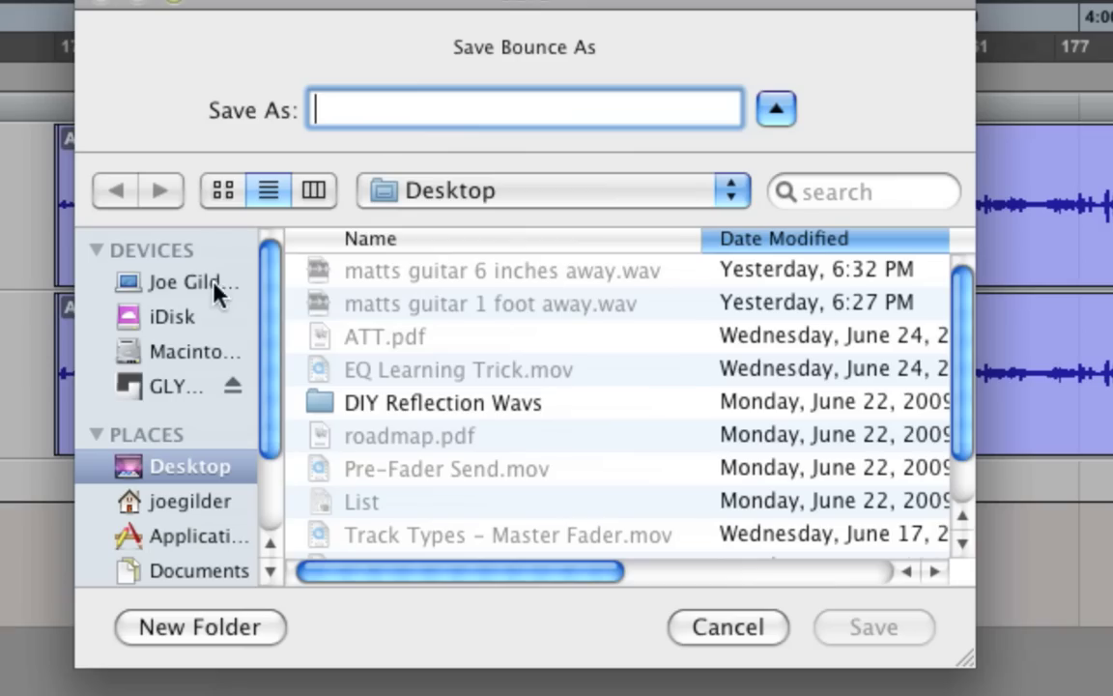
pyautogui.click(408, 190)
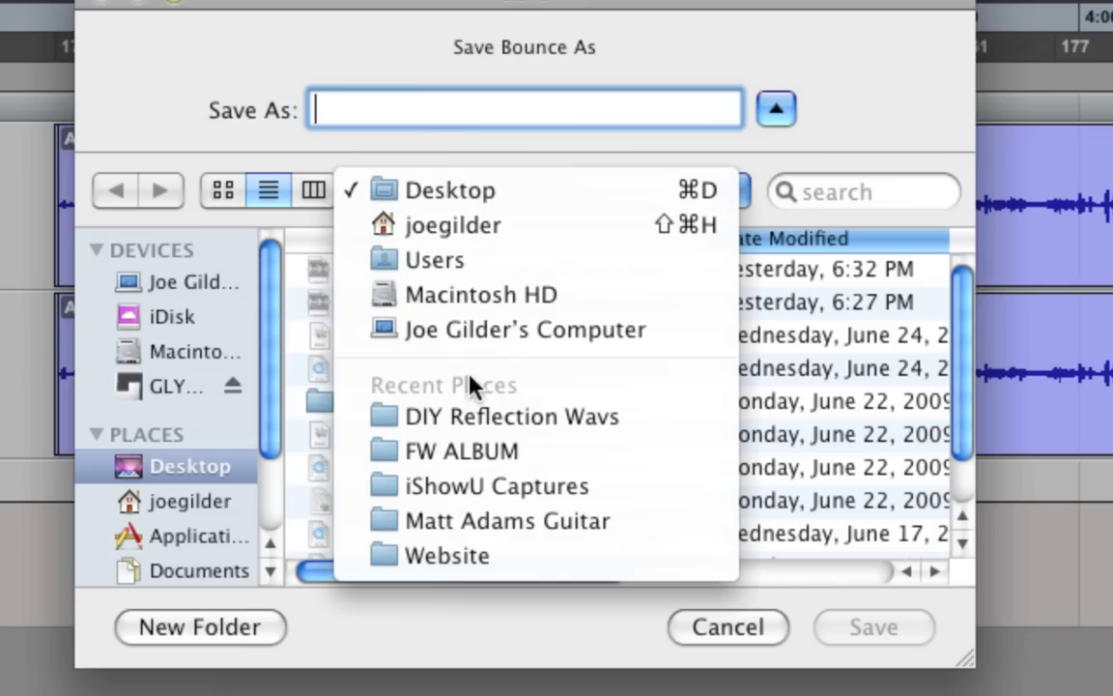
pyautogui.click(489, 89)
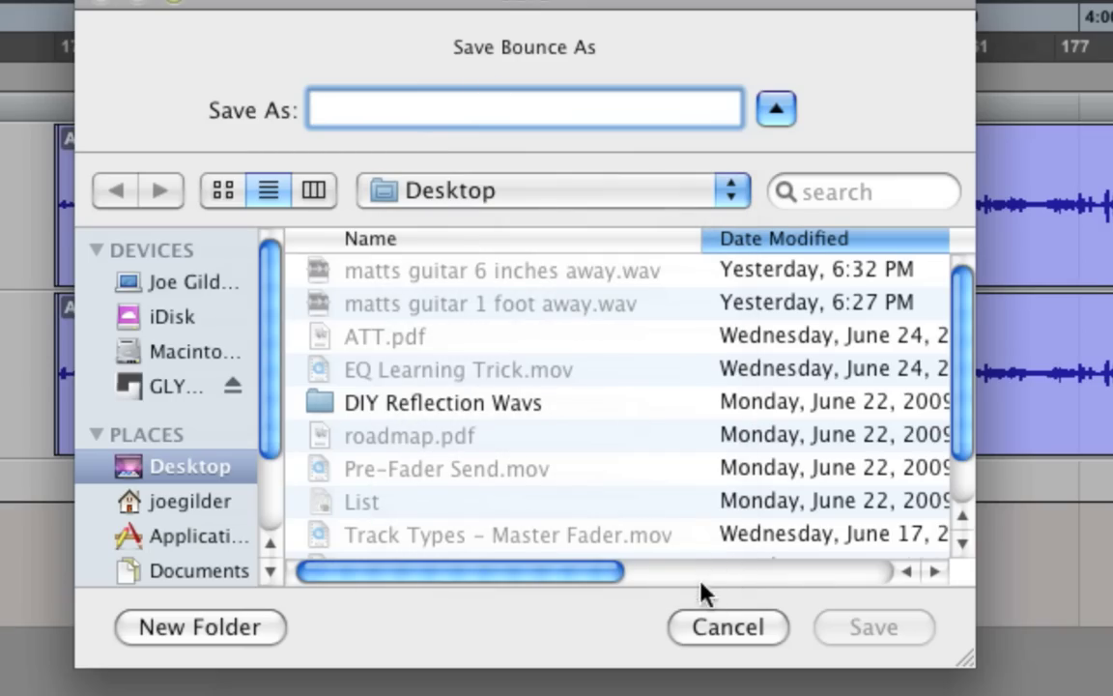
pyautogui.moveTo(726, 622); pyautogui.dragTo(794, 467)
pyautogui.write('bounce')
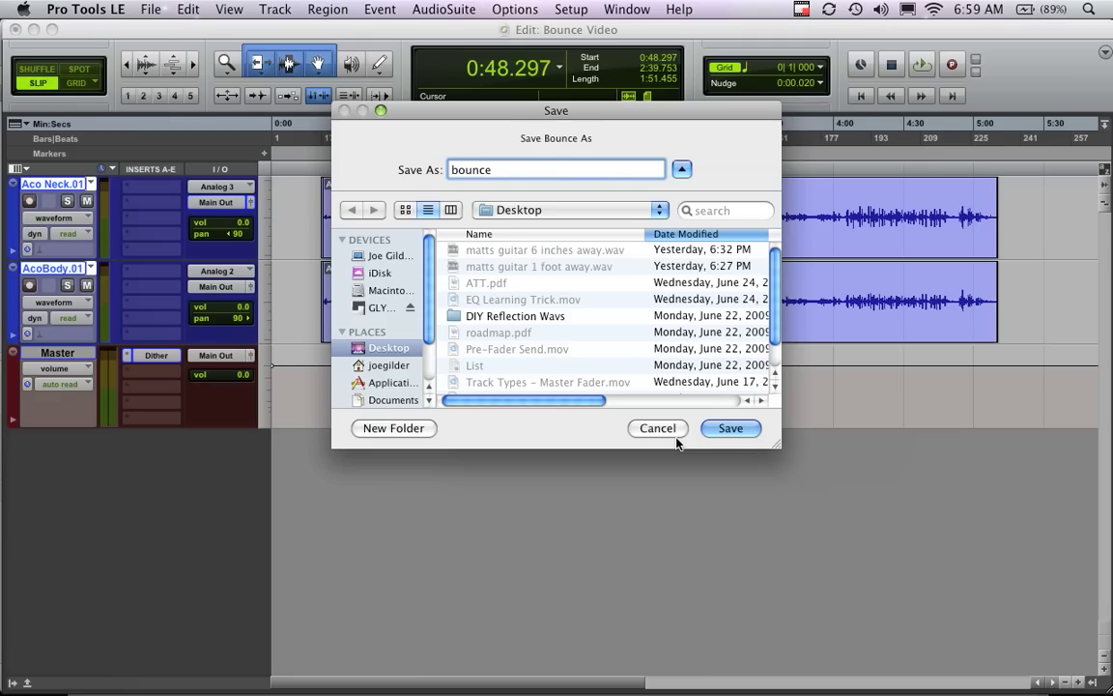
# Save the bounce and let the Bouncing to Disk render finish
pyautogui.press('Return')
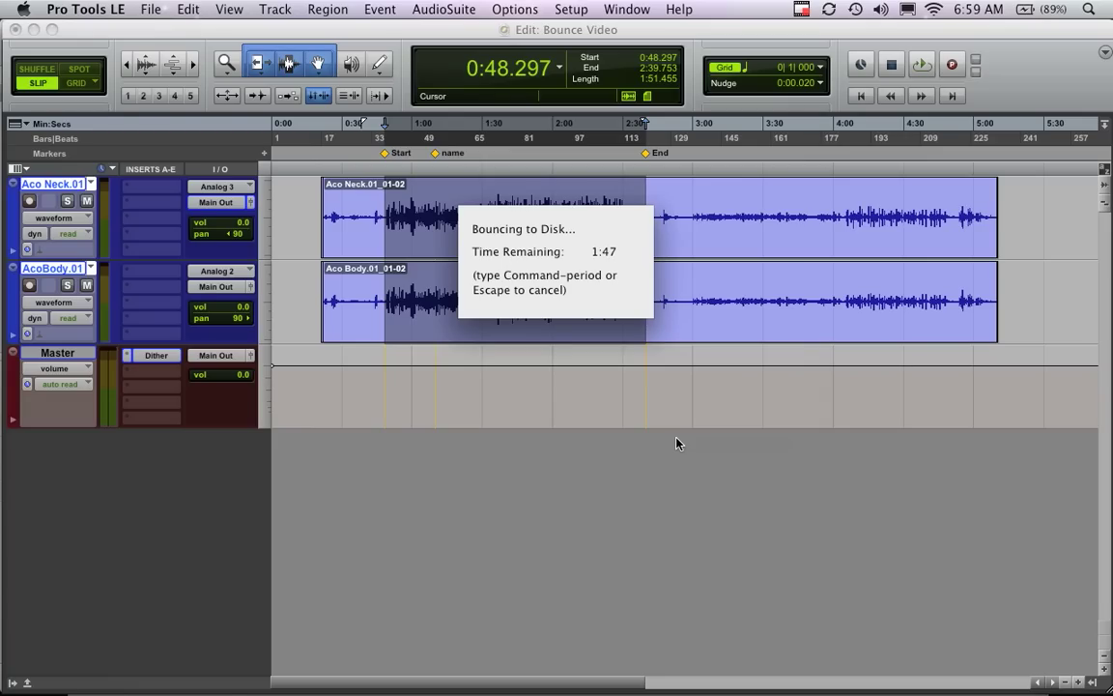
pyautogui.press('Escape')
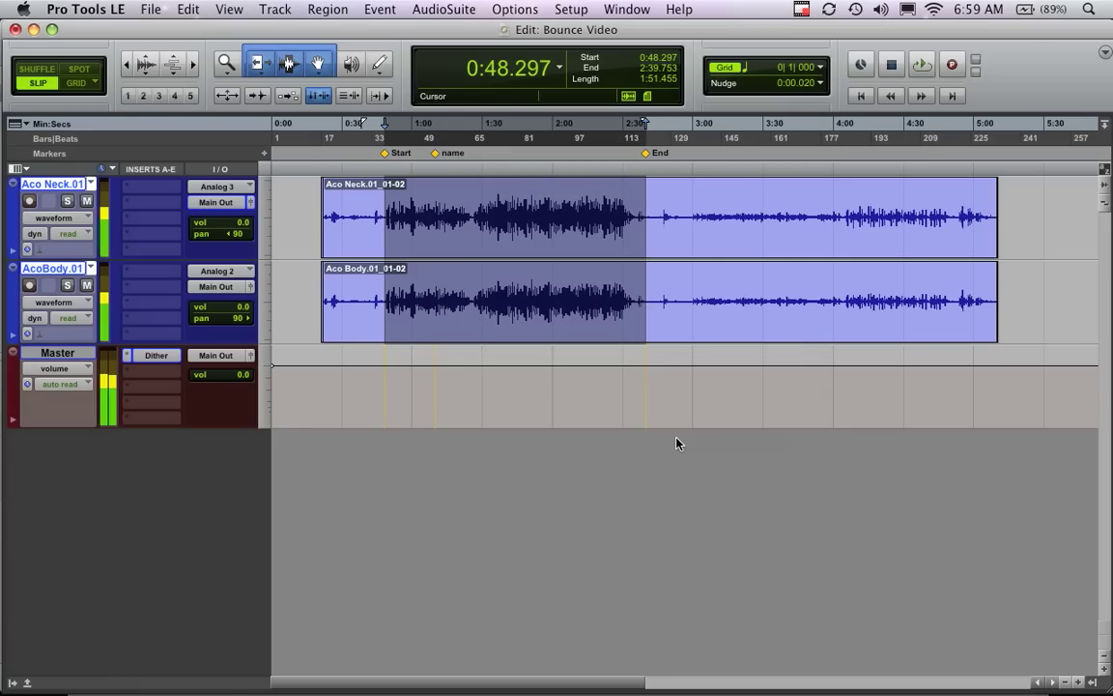